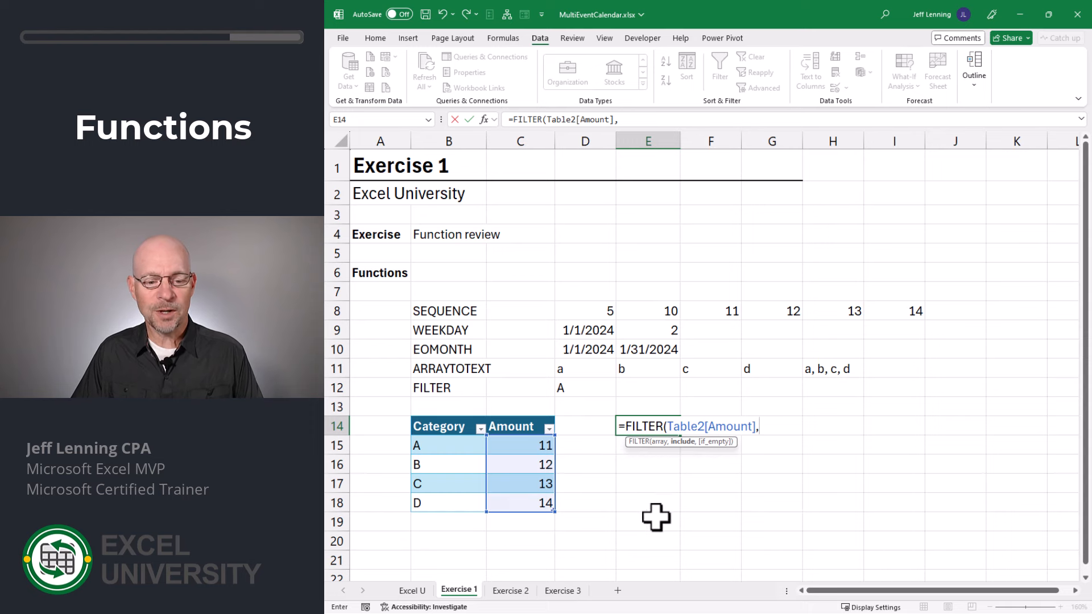
# Step: Complete the E14 formula as =FILTER(Table2[Amount],Table2[Category]=D12,"")
pyautogui.moveTo(460, 448); pyautogui.dragTo(459, 496)
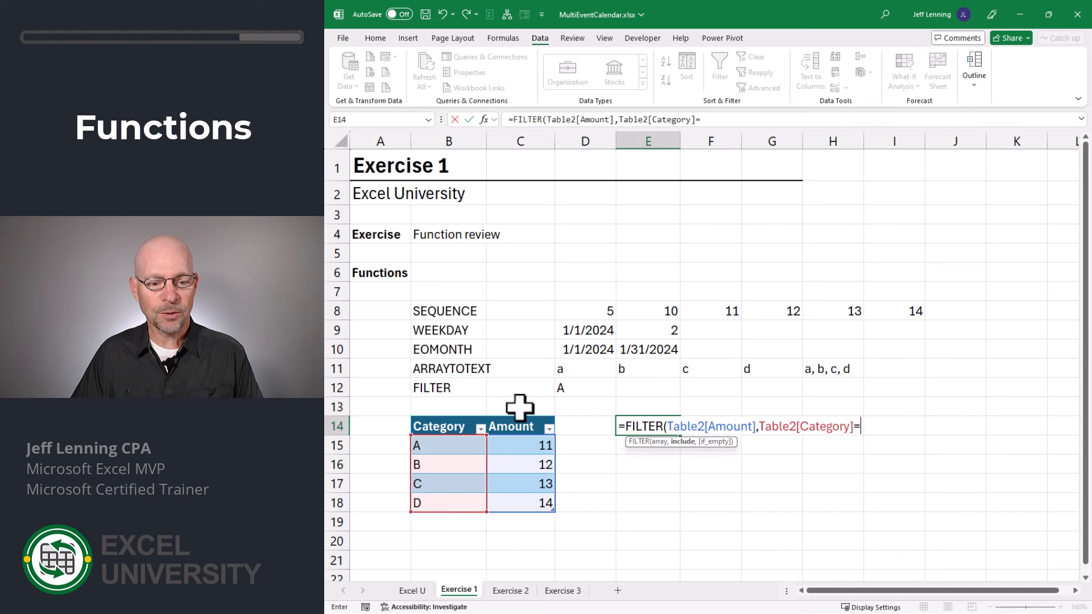
pyautogui.write('=')
pyautogui.click(566, 388)
pyautogui.write(',')
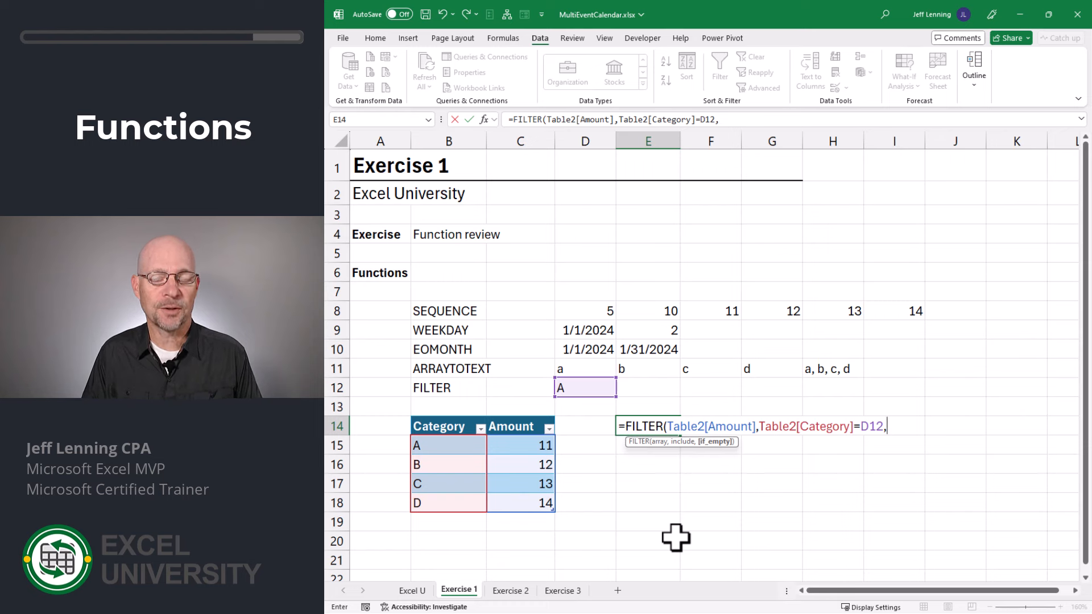
pyautogui.write('"")')
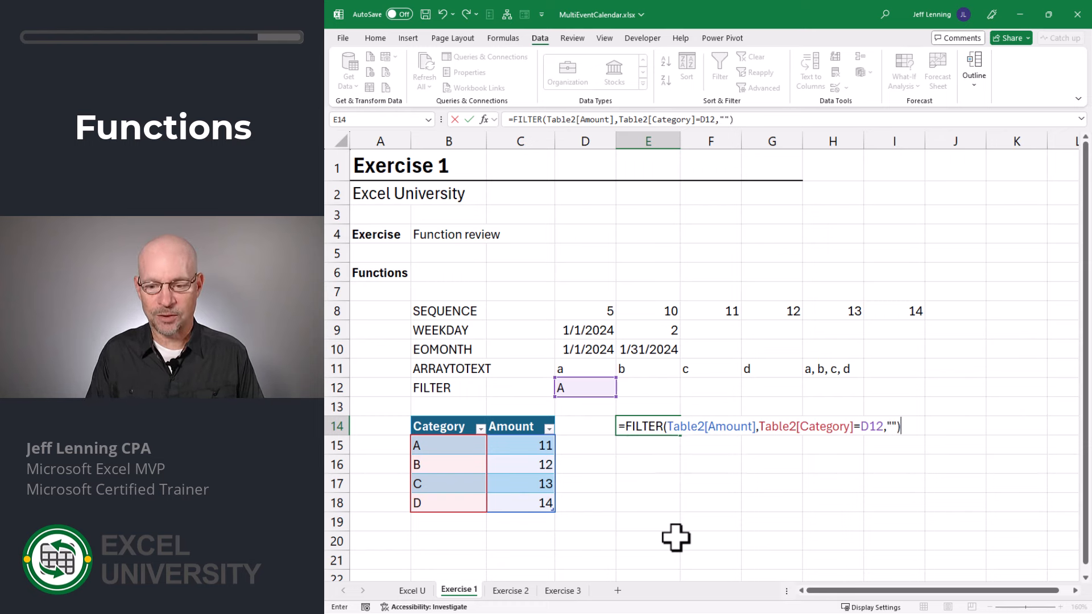
pyautogui.press('Return')
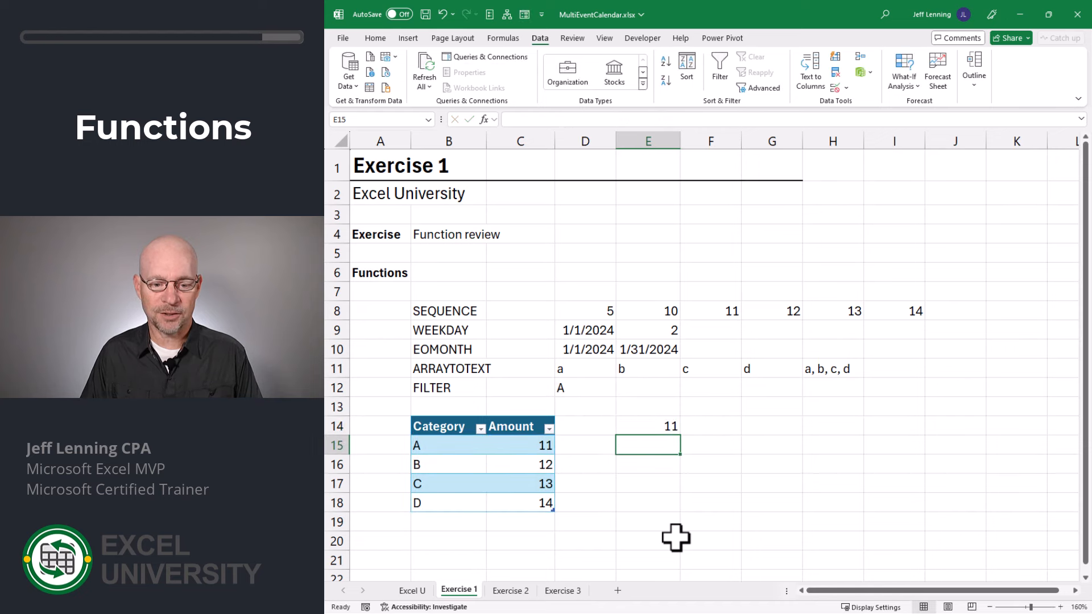
# Step: Test the FILTER formula by setting the category in D12 first to B and finally to C
pyautogui.click(582, 386)
pyautogui.write('B')
pyautogui.press('Return')
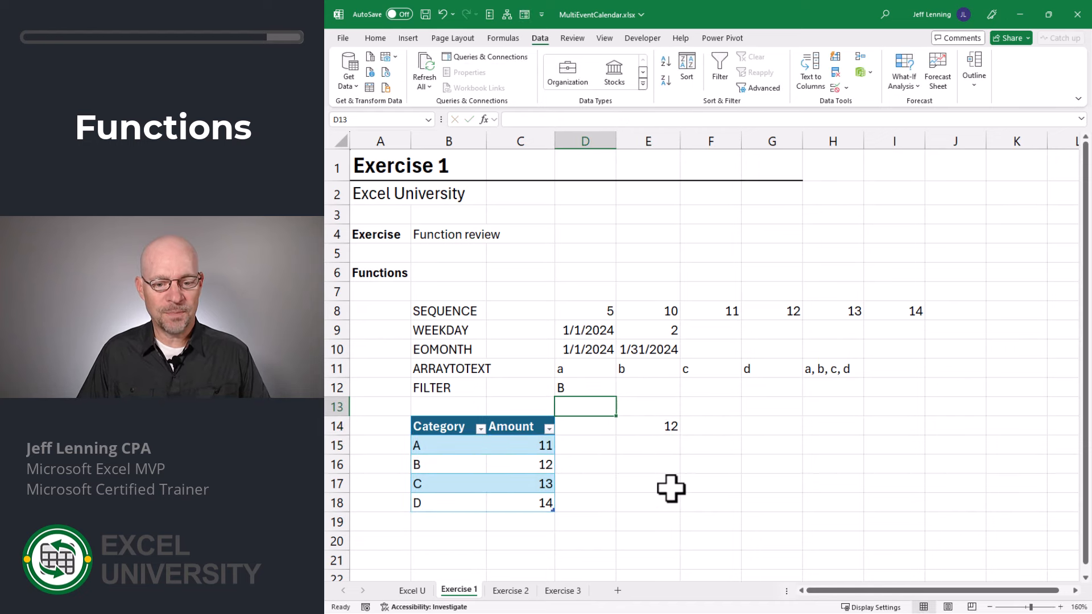
pyautogui.press('Up')
pyautogui.write('C')
pyautogui.press('Return')
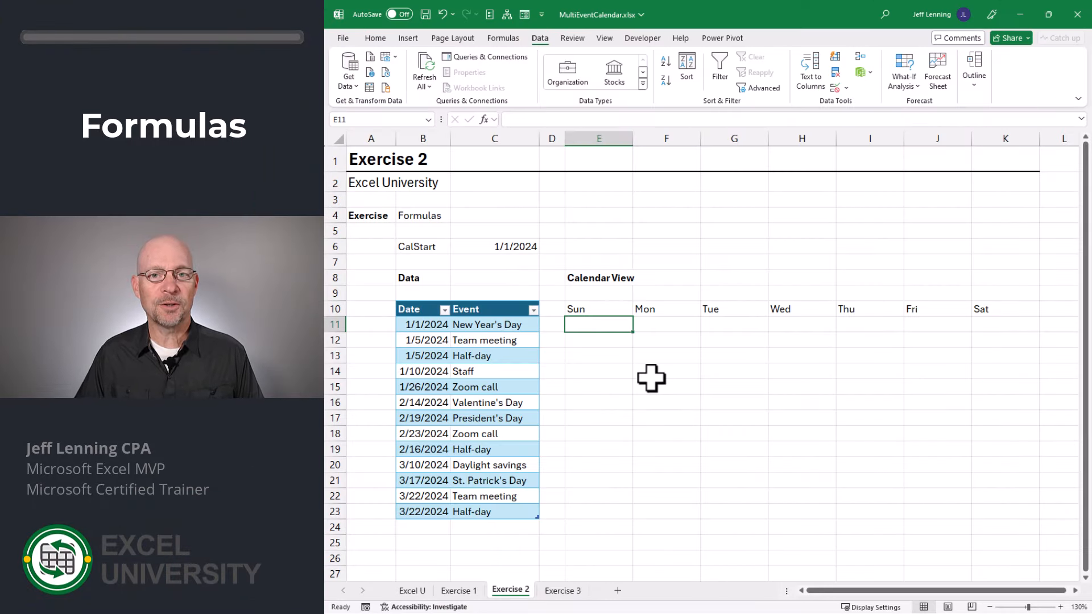
pyautogui.moveTo(625, 325); pyautogui.dragTo(979, 320)
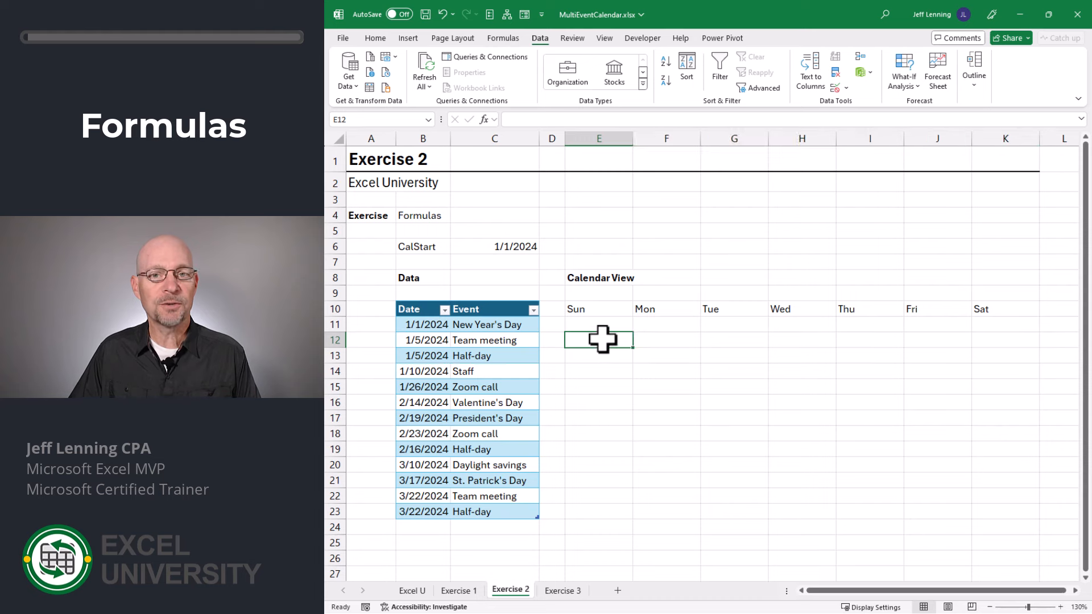
pyautogui.moveTo(599, 340); pyautogui.dragTo(975, 340)
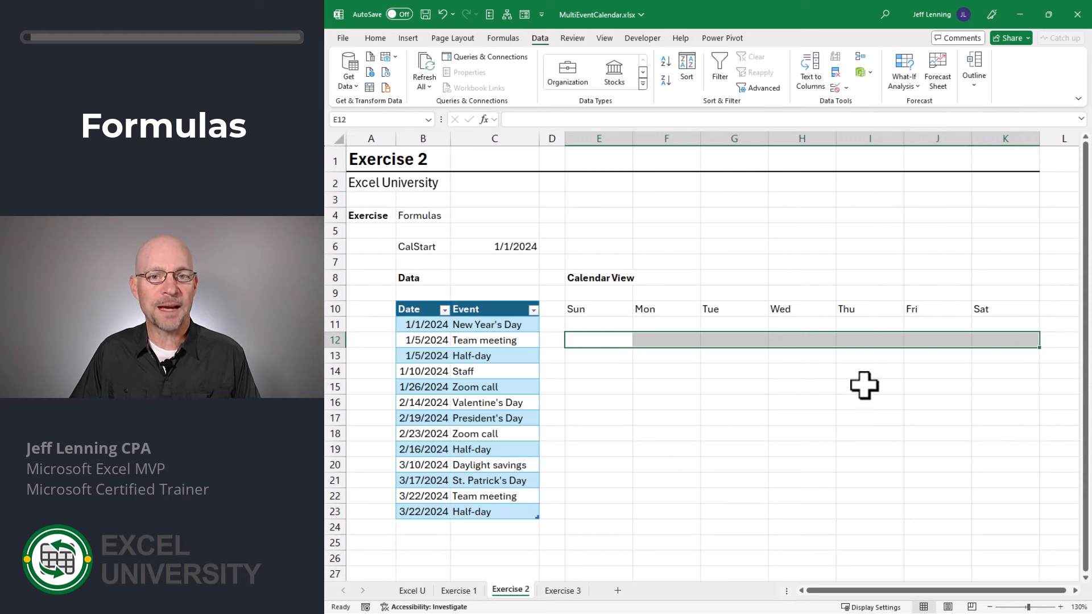
pyautogui.moveTo(599, 355); pyautogui.dragTo(981, 357)
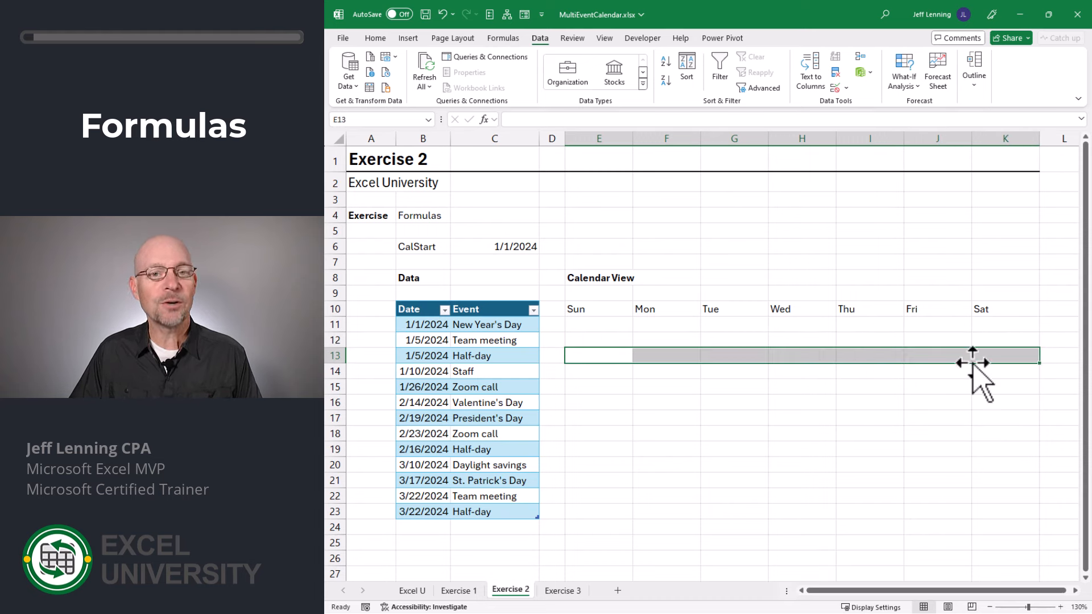
pyautogui.moveTo(603, 370); pyautogui.dragTo(973, 370)
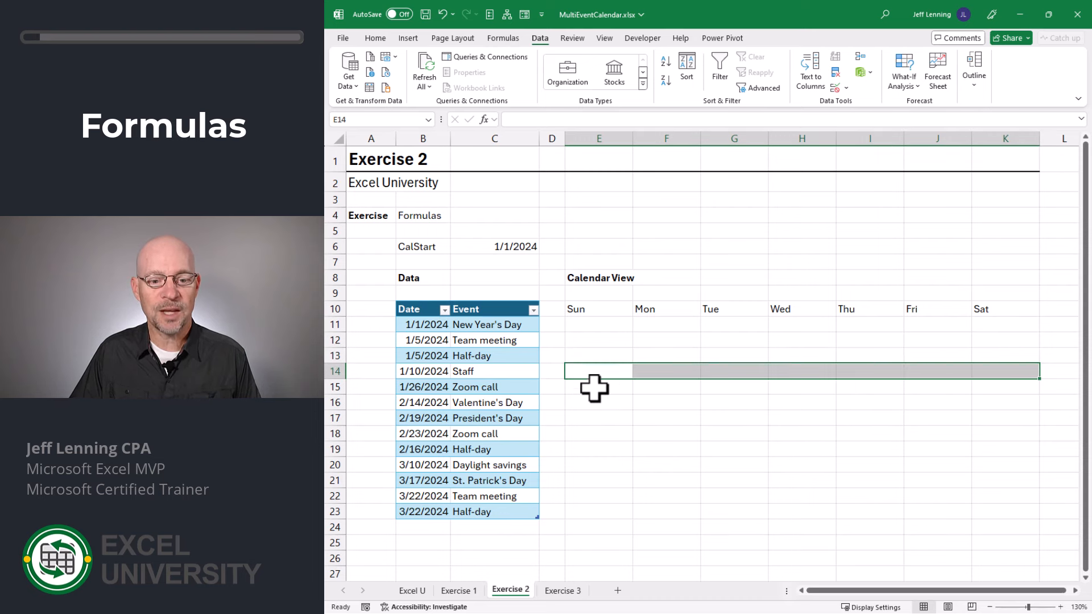
pyautogui.moveTo(595, 388); pyautogui.dragTo(987, 434)
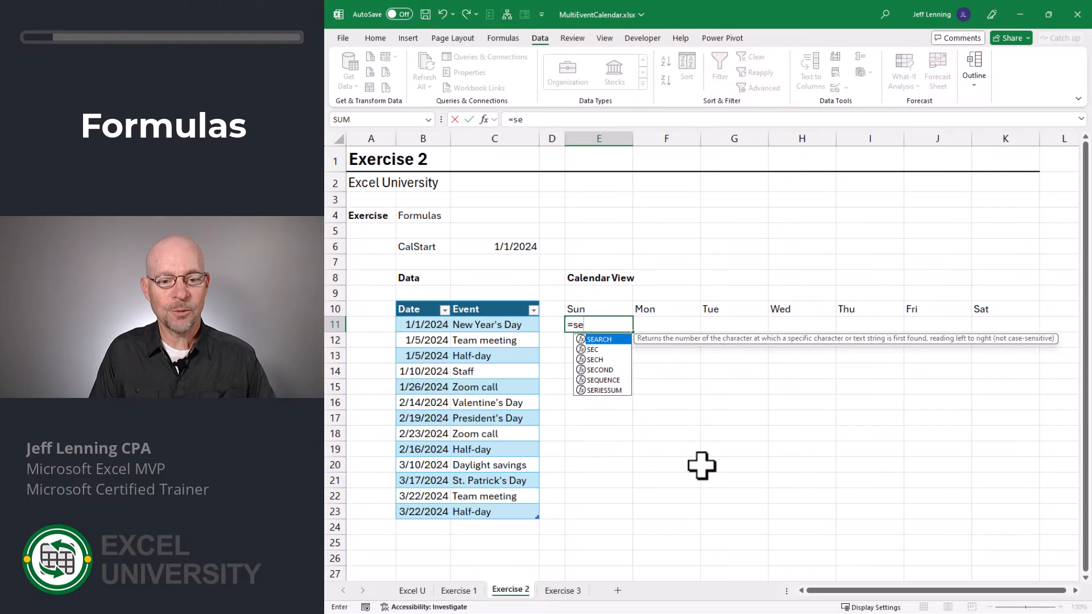
# Step: Enter =SEQUENCE(1,7,C6) in E11 of the Exercise 2 sheet to fill the first calendar week from the CalStart date
pyautogui.write('q')
pyautogui.press('Tab')
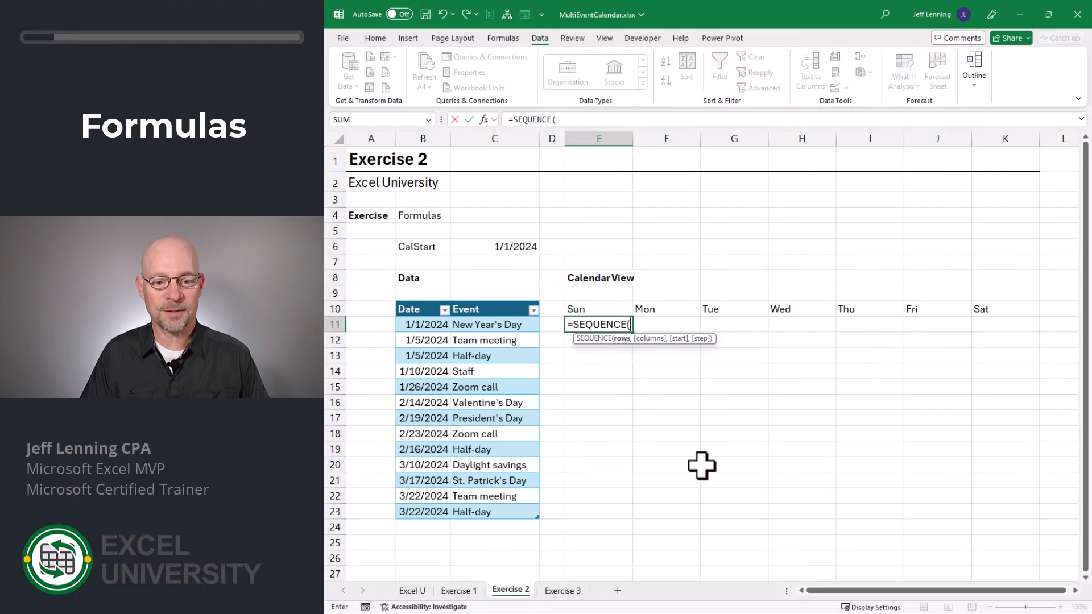
pyautogui.write('1,')
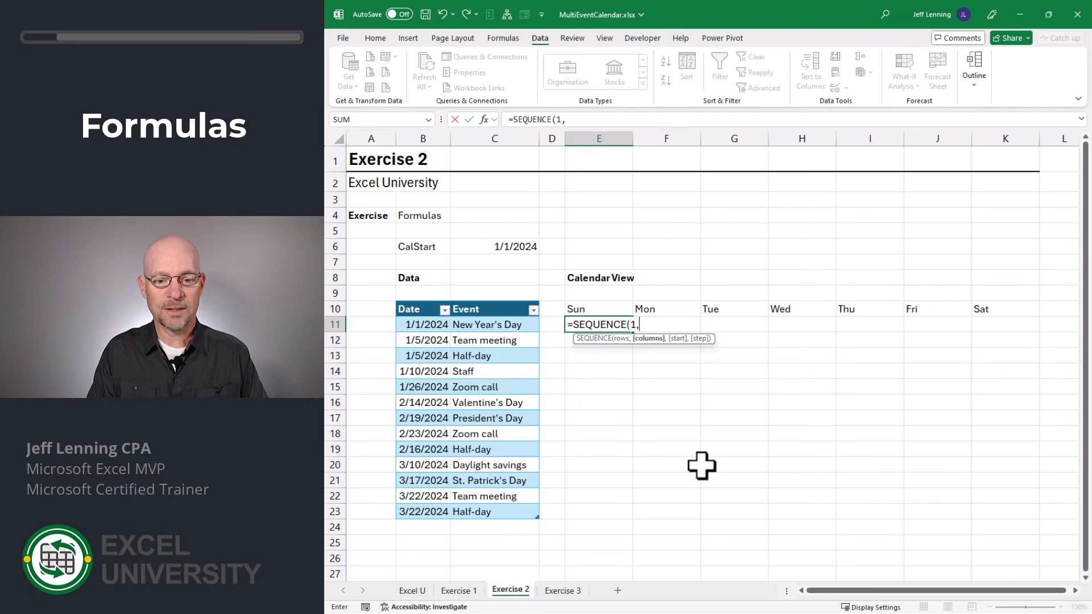
pyautogui.write('7,')
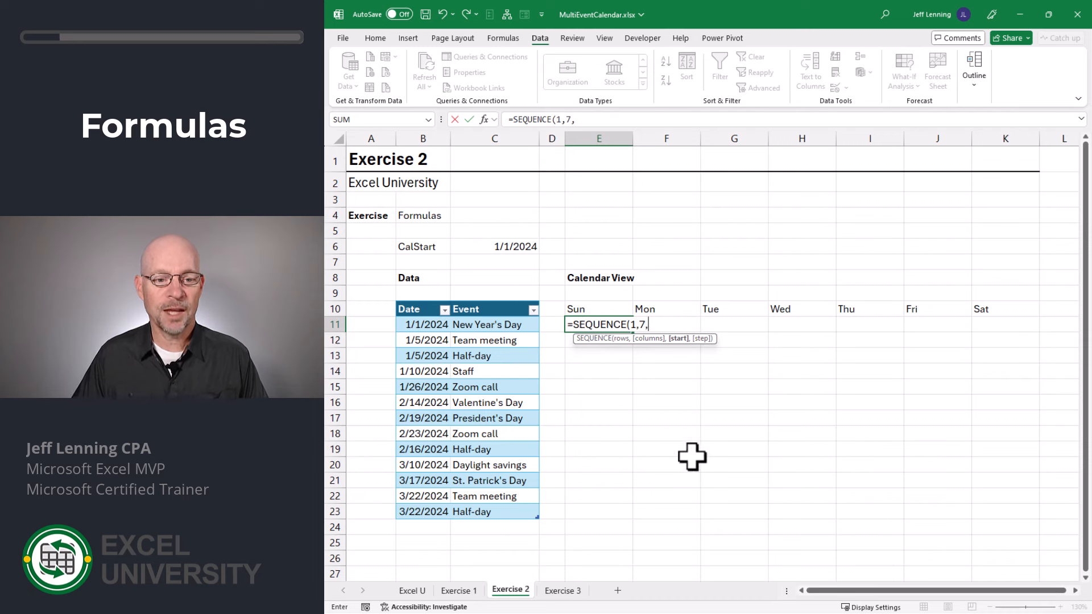
pyautogui.click(518, 246)
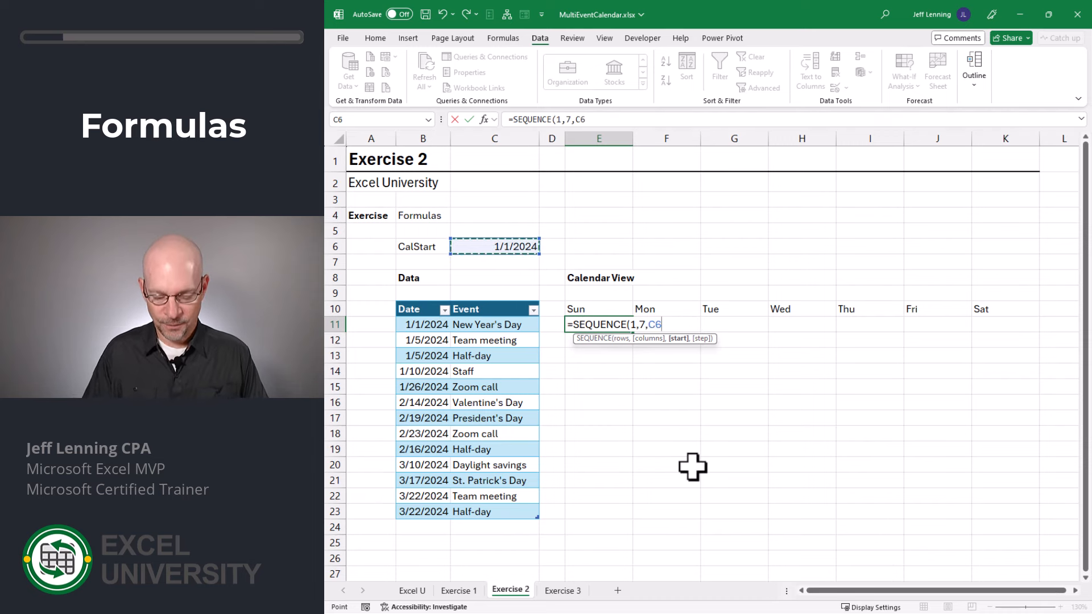
pyautogui.write(')')
pyautogui.press('Return')
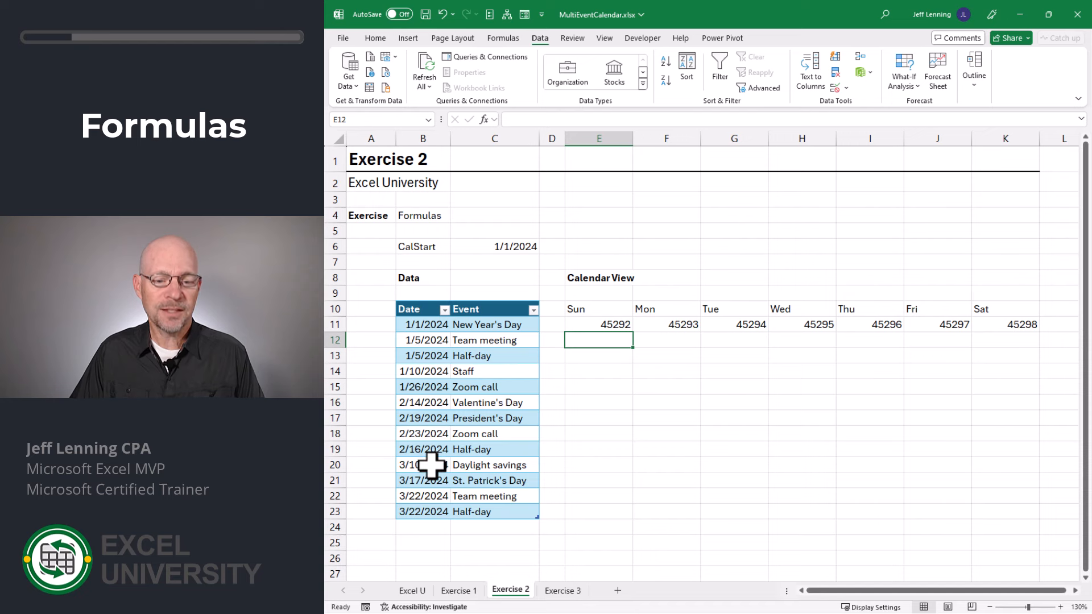
# Step: Format the first calendar week's values in E11:K11 as Short Date
pyautogui.press('Up')
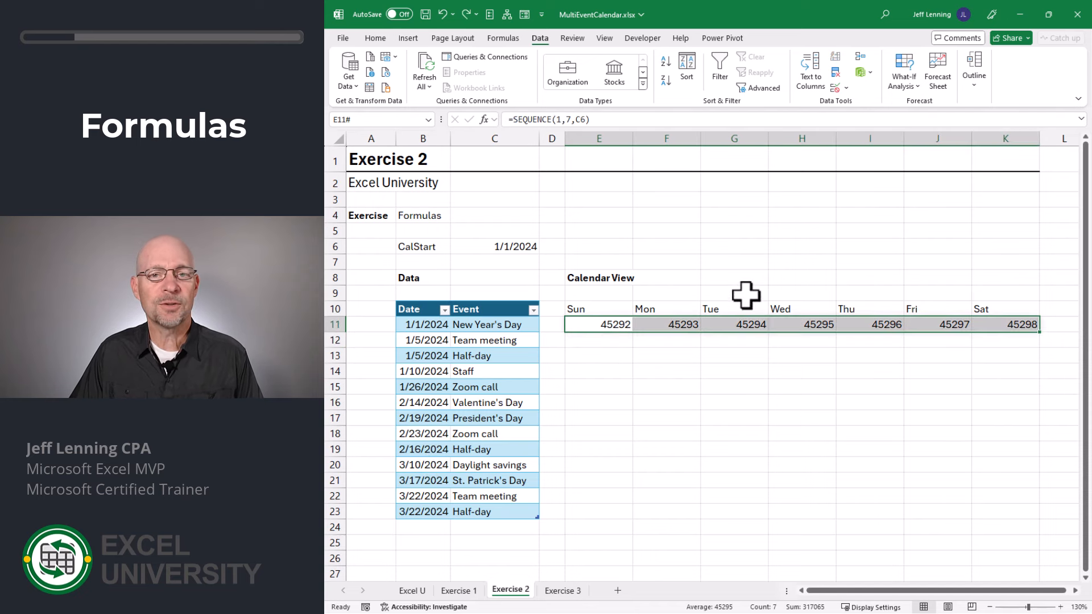
pyautogui.click(376, 38)
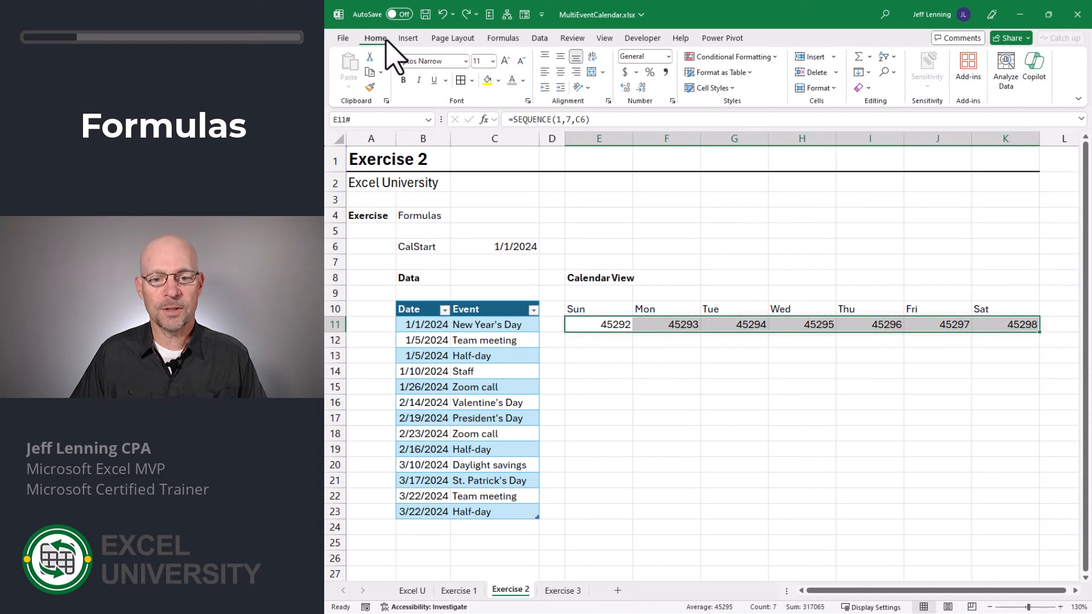
pyautogui.click(668, 56)
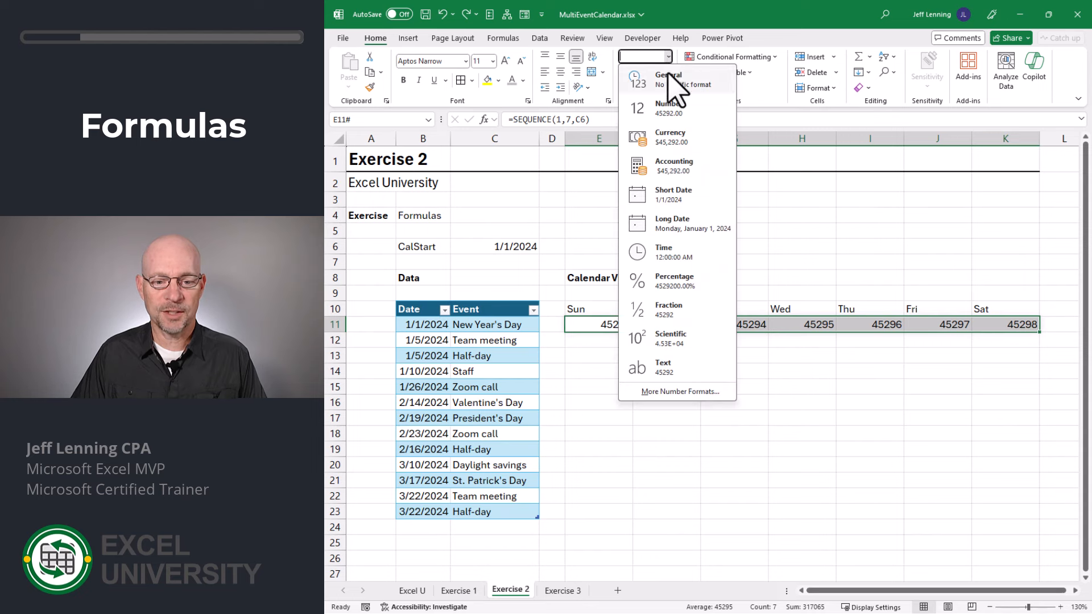
pyautogui.click(681, 199)
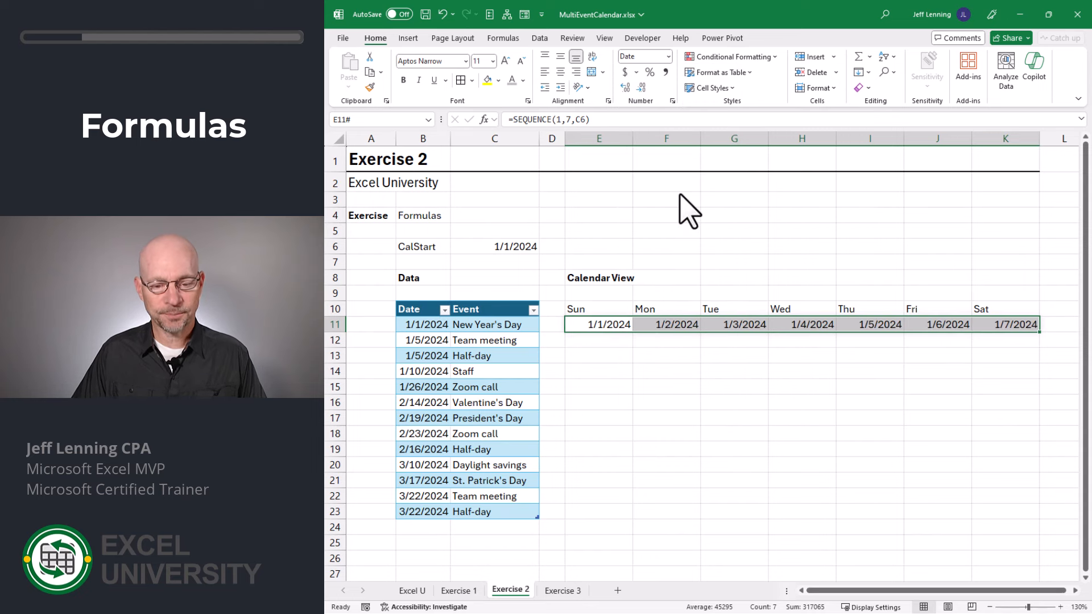
# Step: Edit the E11 formula to =SEQUENCE(1,7,C6-WEEKDAY(C6)+1) so the first week begins on Sunday
pyautogui.click(619, 328)
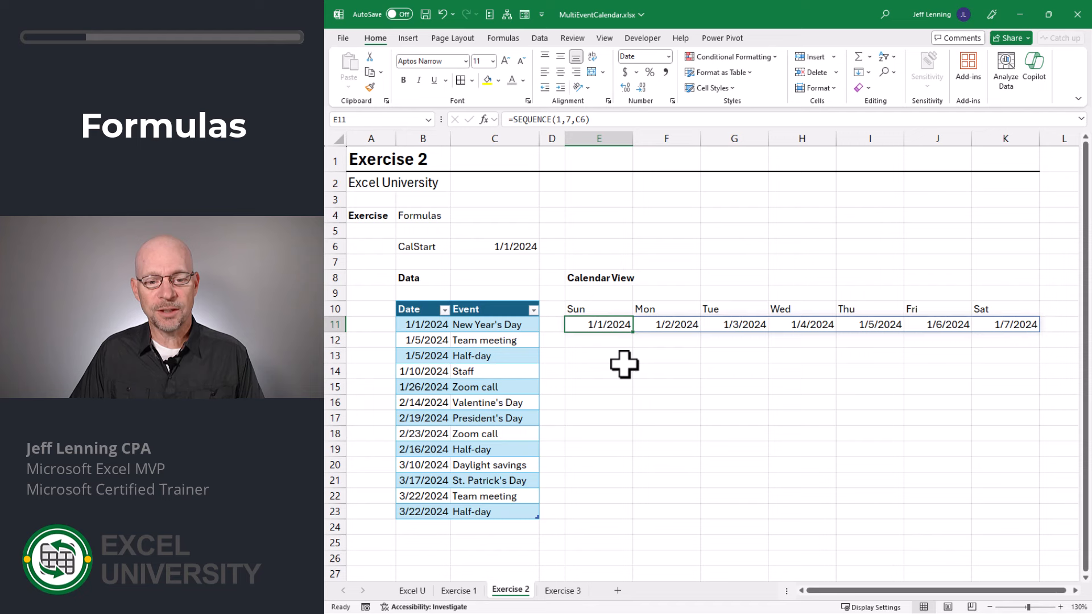
pyautogui.click(524, 244)
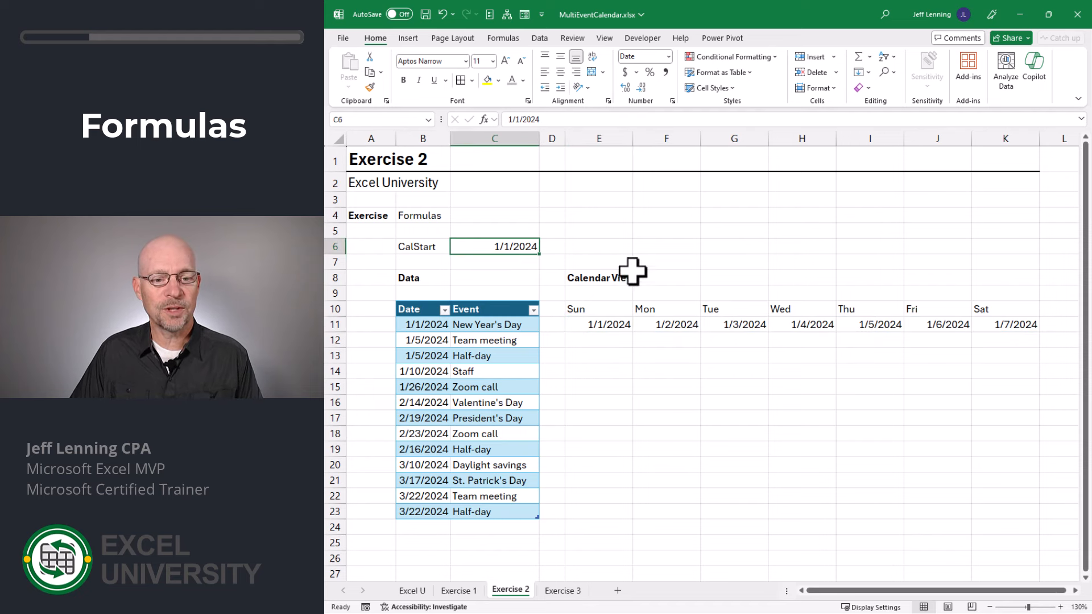
pyautogui.click(616, 326)
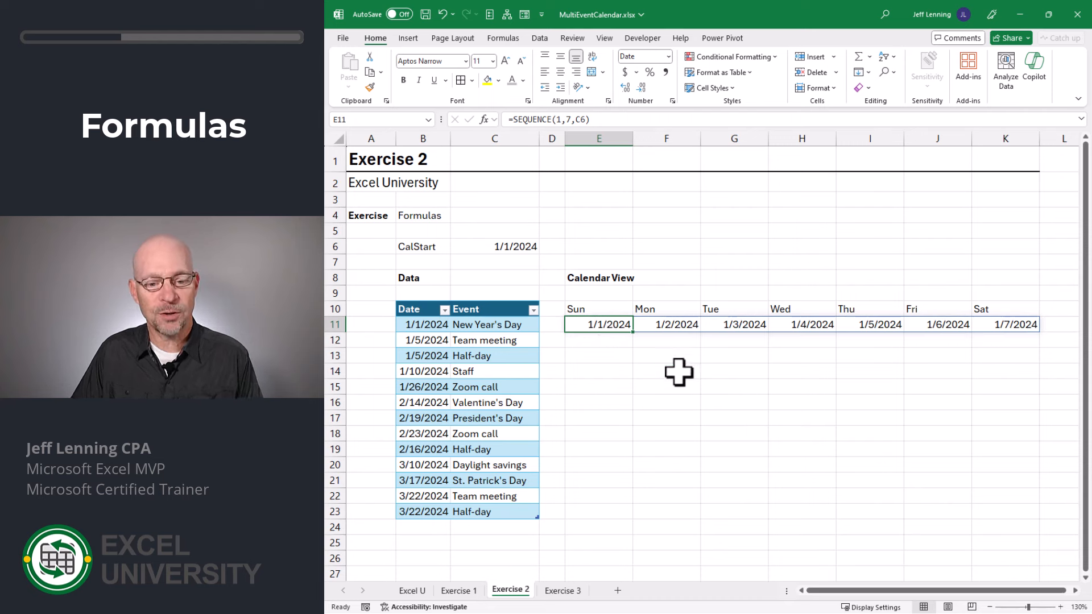
pyautogui.press('F2')
pyautogui.click(664, 328)
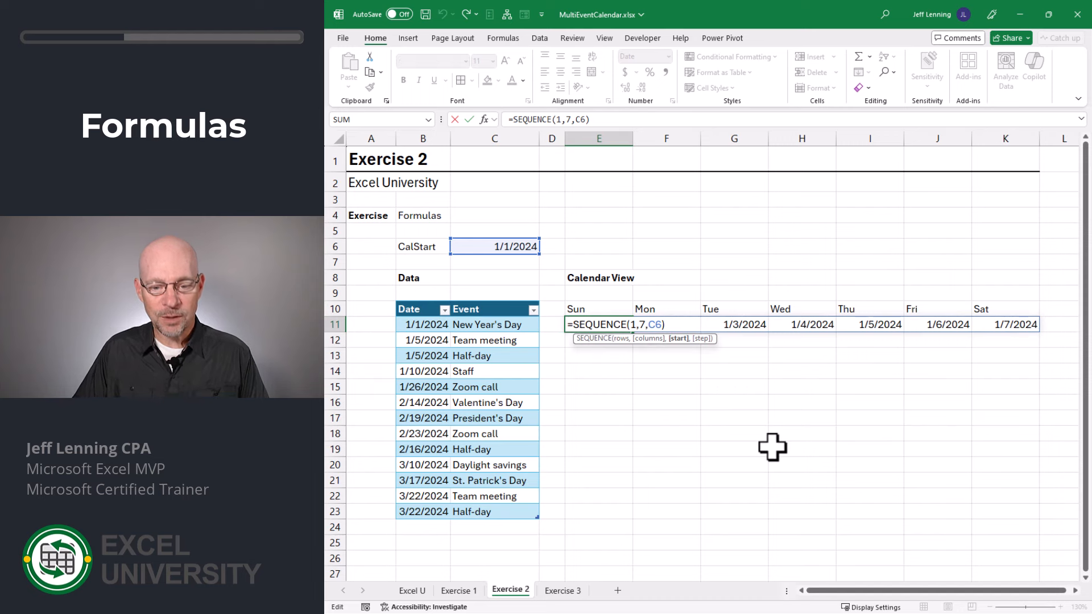
pyautogui.write('-WEEKDAY(')
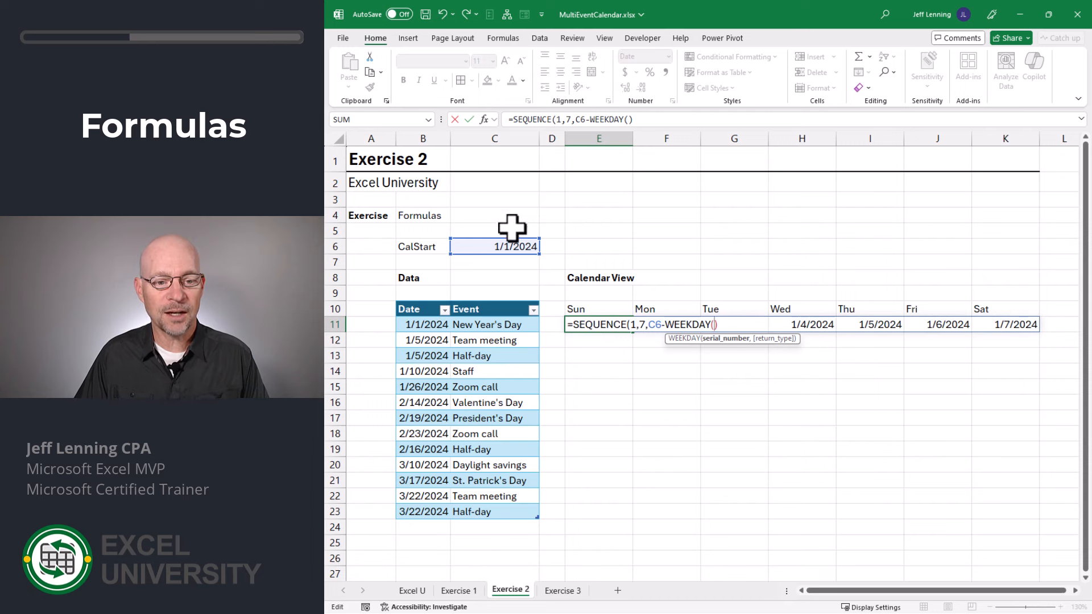
pyautogui.click(509, 247)
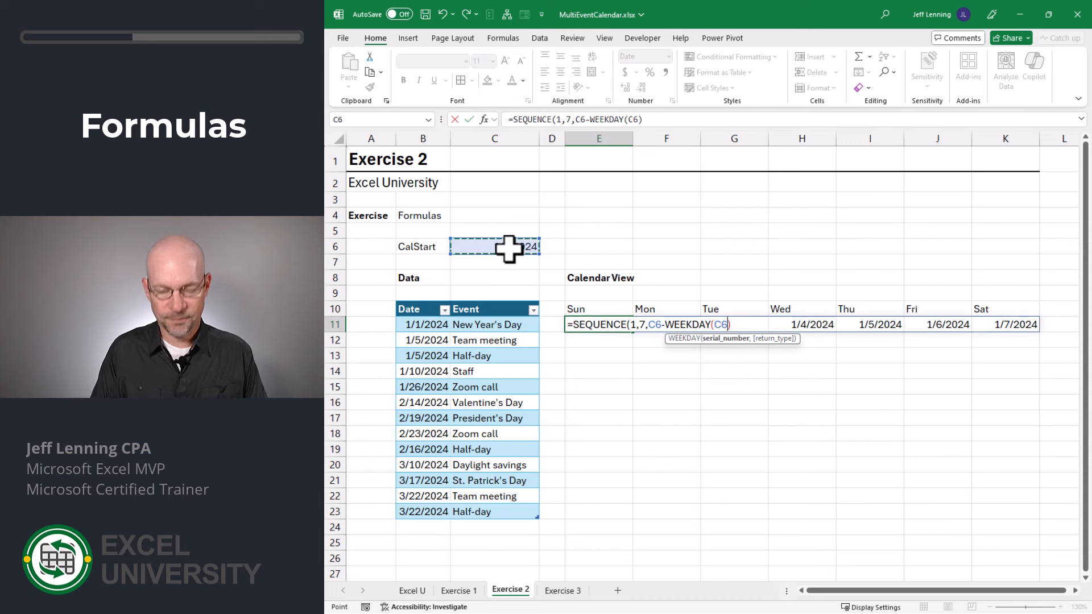
pyautogui.write(')')
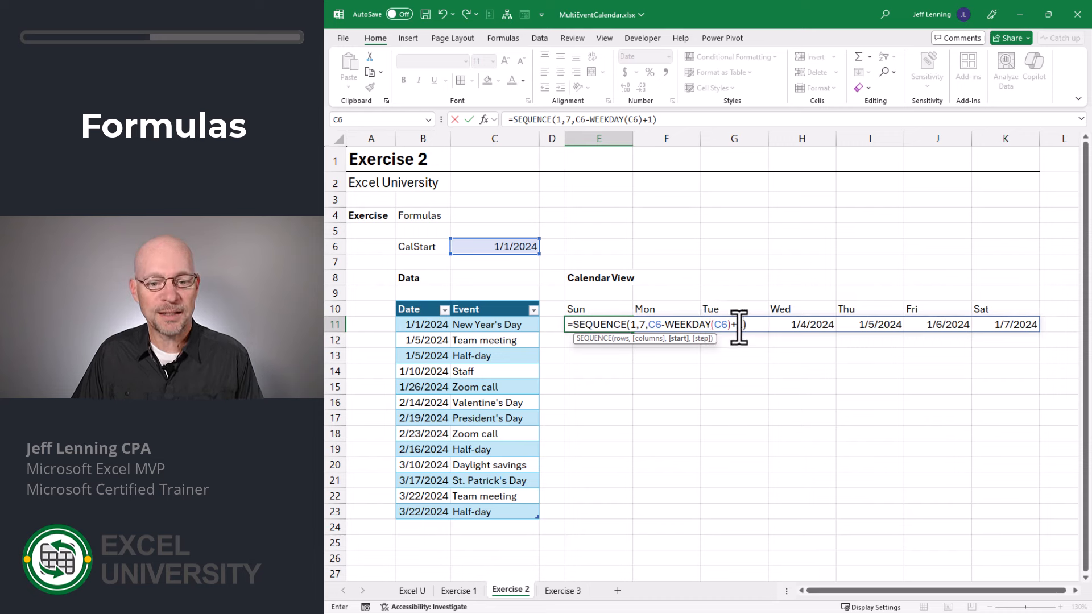
pyautogui.click(678, 339)
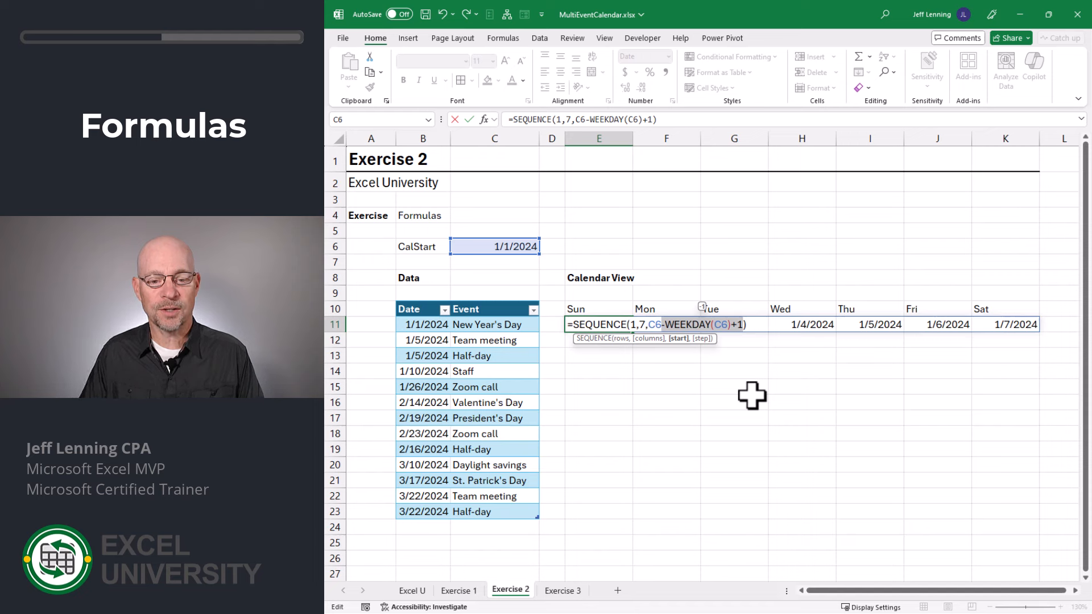
pyautogui.press('Return')
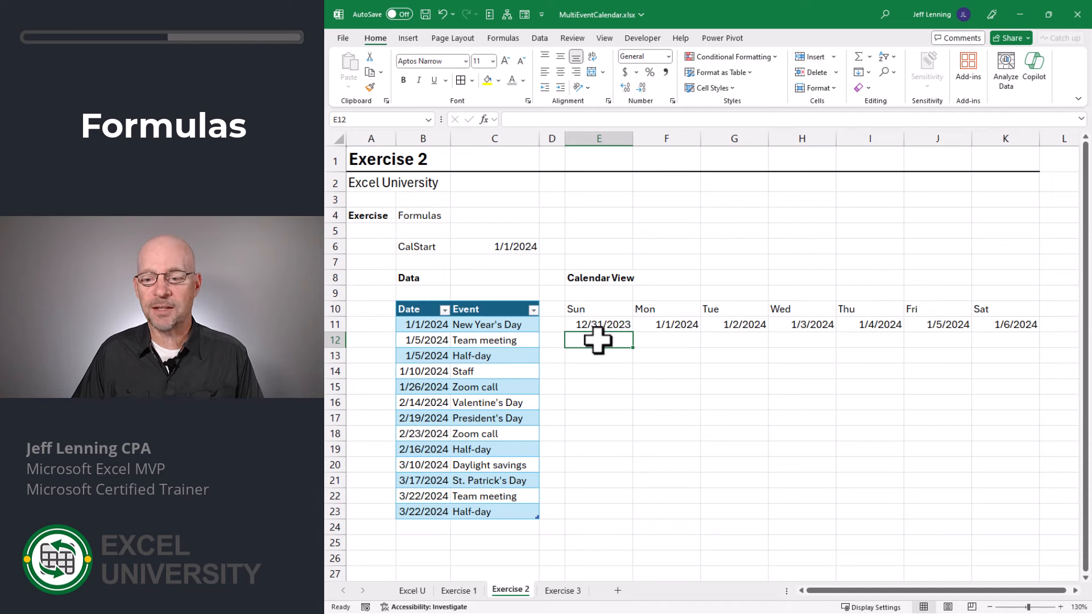
# Step: Enter =SEQUENCE(1,7,K11+1) in E13 to generate the second week's dates following the first week's Saturday
pyautogui.press('Down')
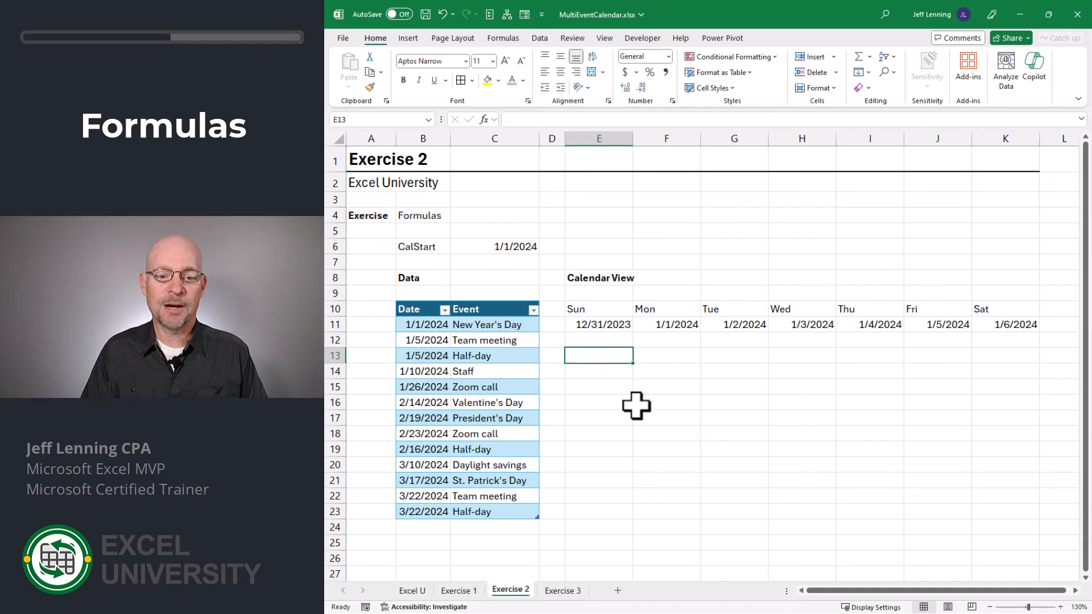
pyautogui.write('=se')
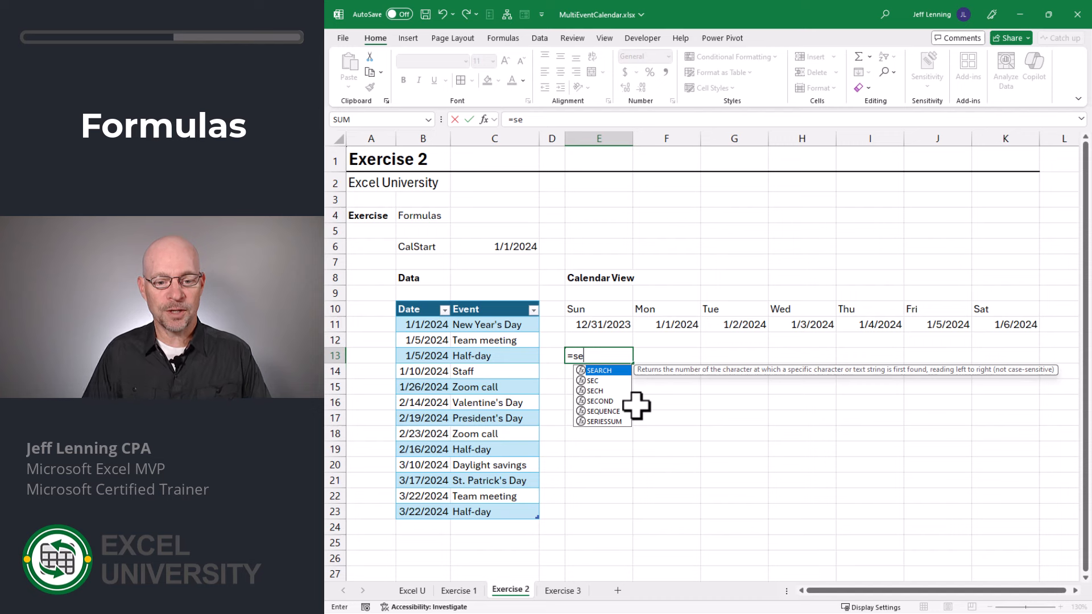
pyautogui.write('q')
pyautogui.press('Tab')
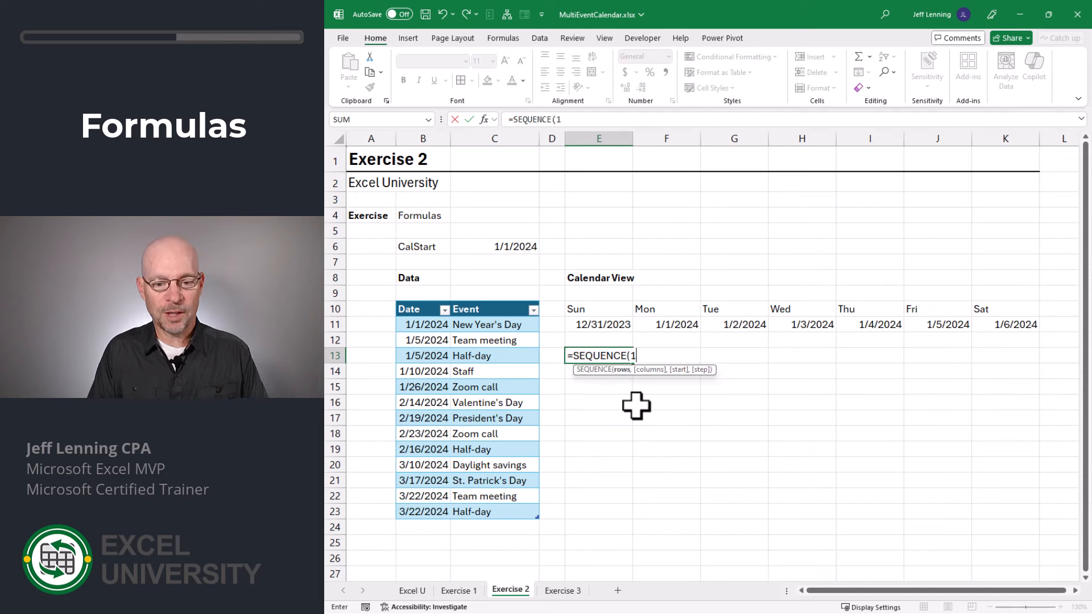
pyautogui.write('1,7,')
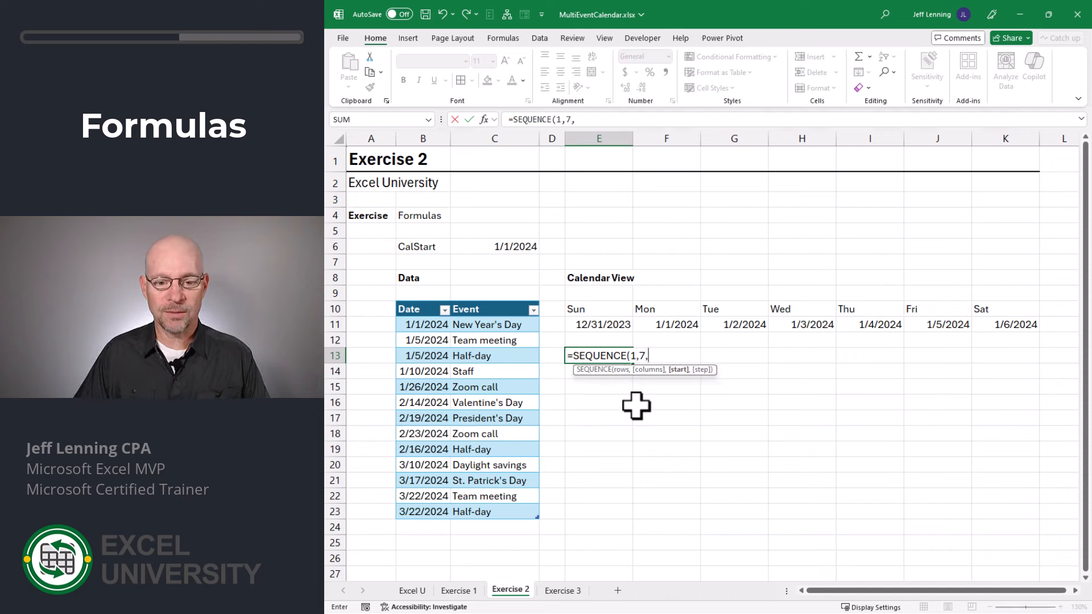
pyautogui.click(987, 323)
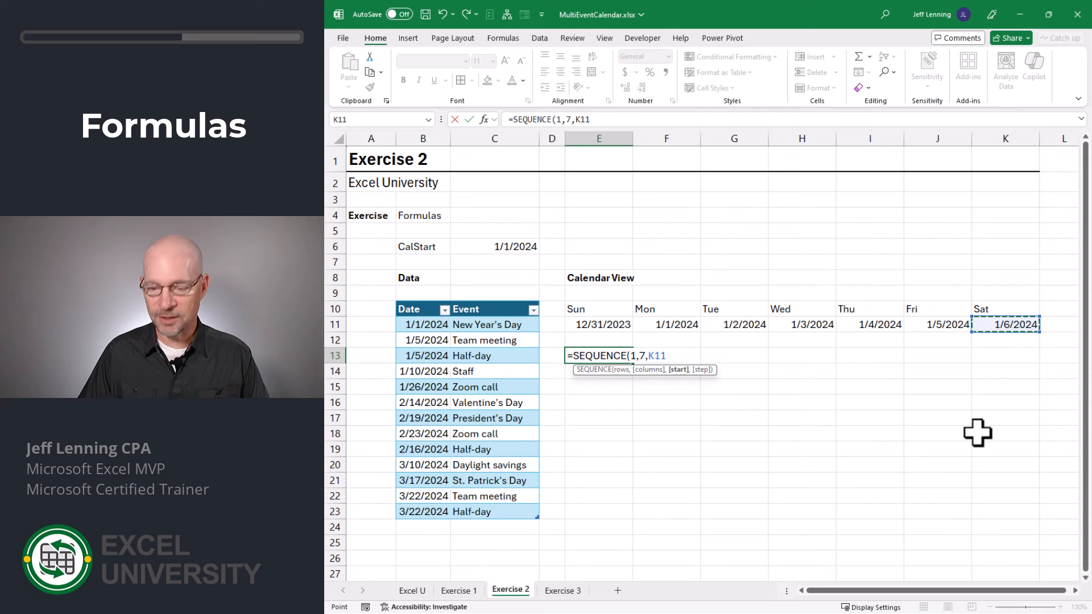
pyautogui.press('Return')
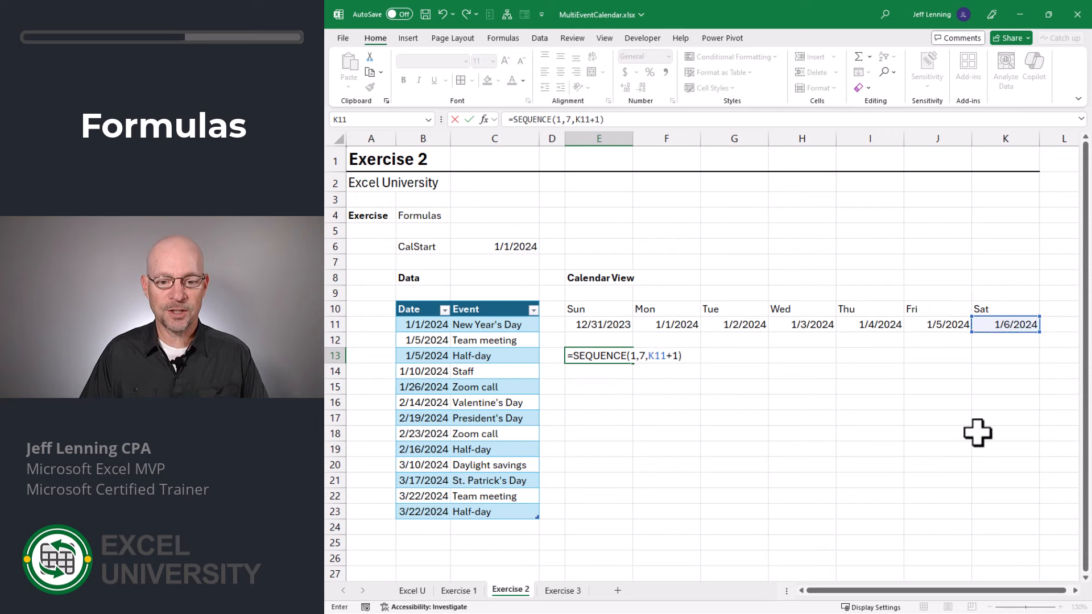
# Step: Format the second calendar week's values in E13:K13 as Short Date
pyautogui.hotkey('ctrl', 'shift', 'Right')
pyautogui.click(668, 57)
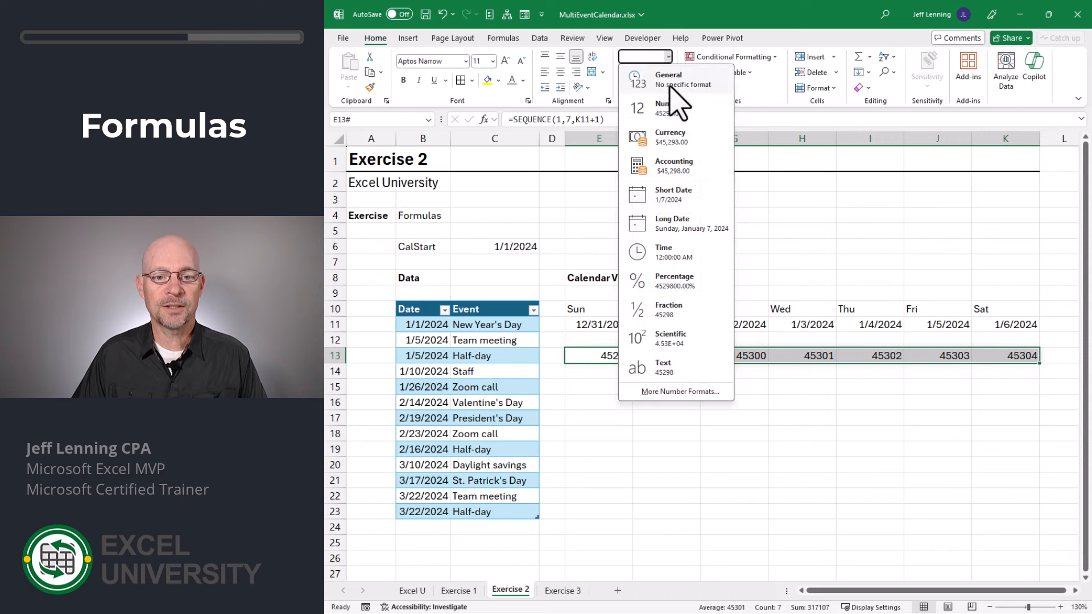
pyautogui.click(673, 196)
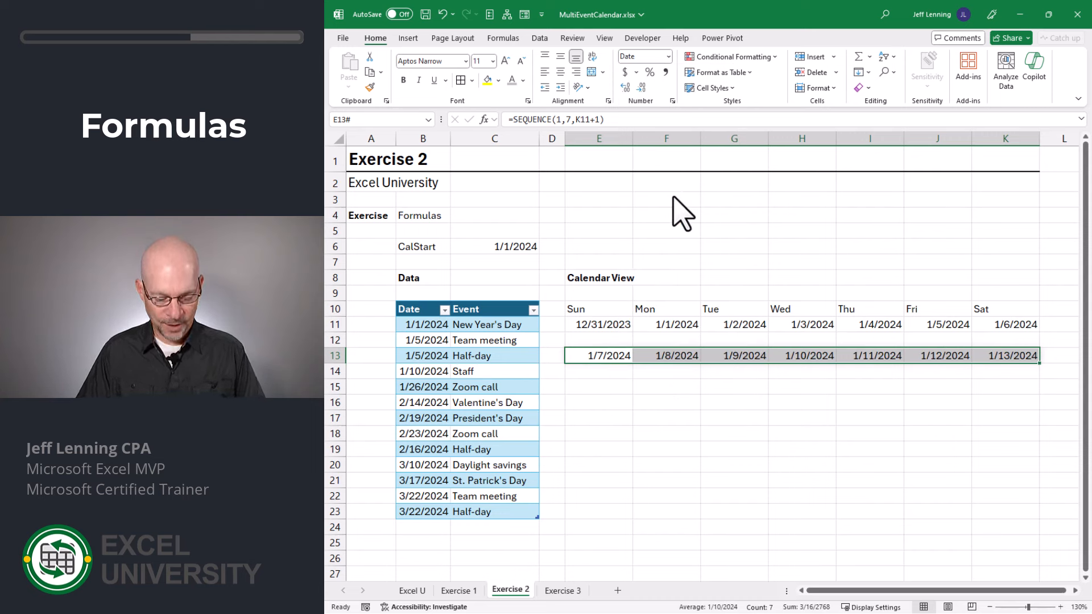
# Step: Copy the second week's dates in E13:K13 into rows 15, 17, 19 and 21 to generate the remaining calendar weeks
pyautogui.hotkey('ctrl', 'c')
pyautogui.press('Down')
pyautogui.press('Down')
pyautogui.hotkey('ctrl', 'v')
pyautogui.press('Down')
pyautogui.press('Down')
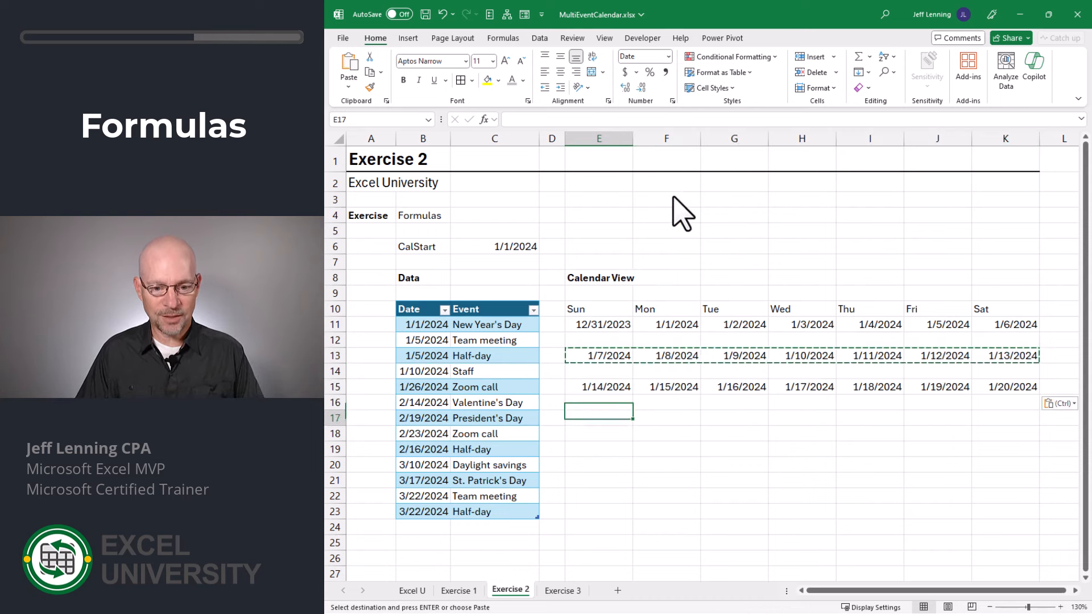
pyautogui.hotkey('ctrl', 'v')
pyautogui.press('Down')
pyautogui.press('Down')
pyautogui.hotkey('ctrl', 'v')
pyautogui.press('Down')
pyautogui.press('Down')
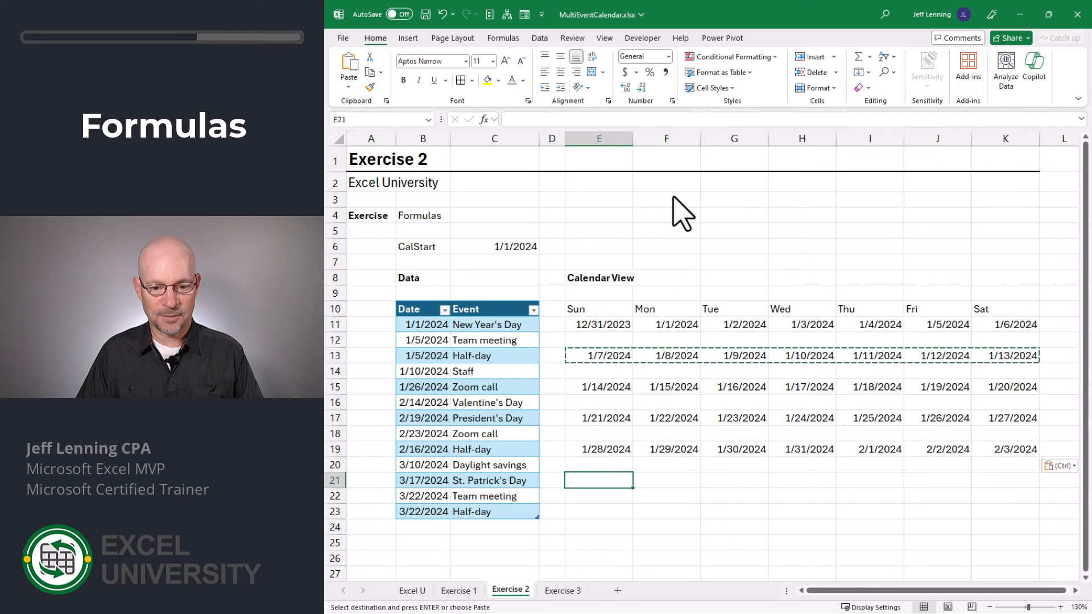
pyautogui.press('Return')
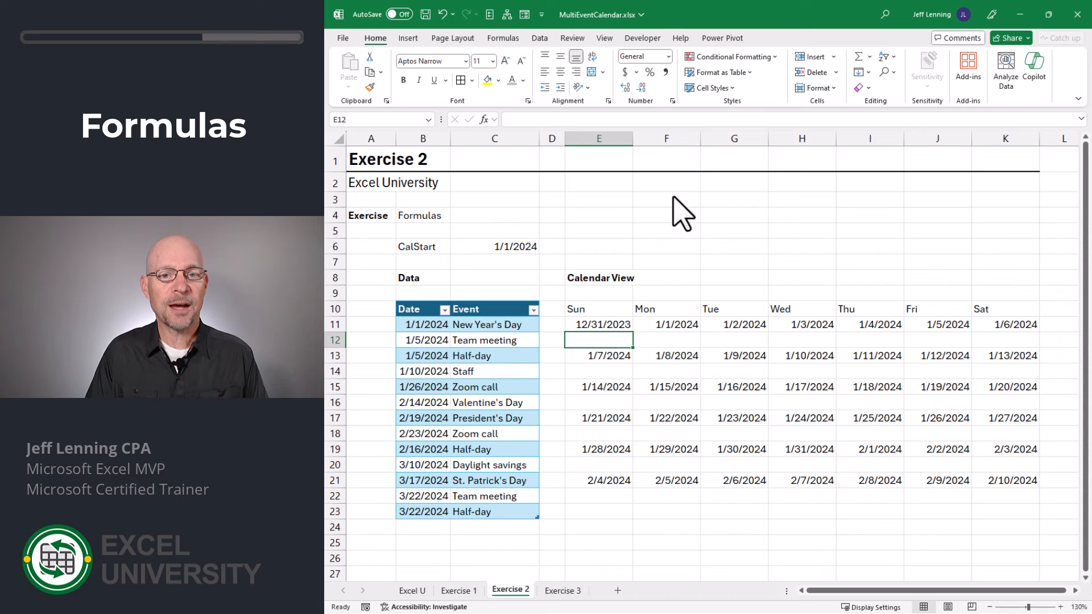
# Step: Enter =FILTER(Table1[Event],Table1[Date]=E11) in E12 to retrieve the events for the first Sunday
pyautogui.write('=filt')
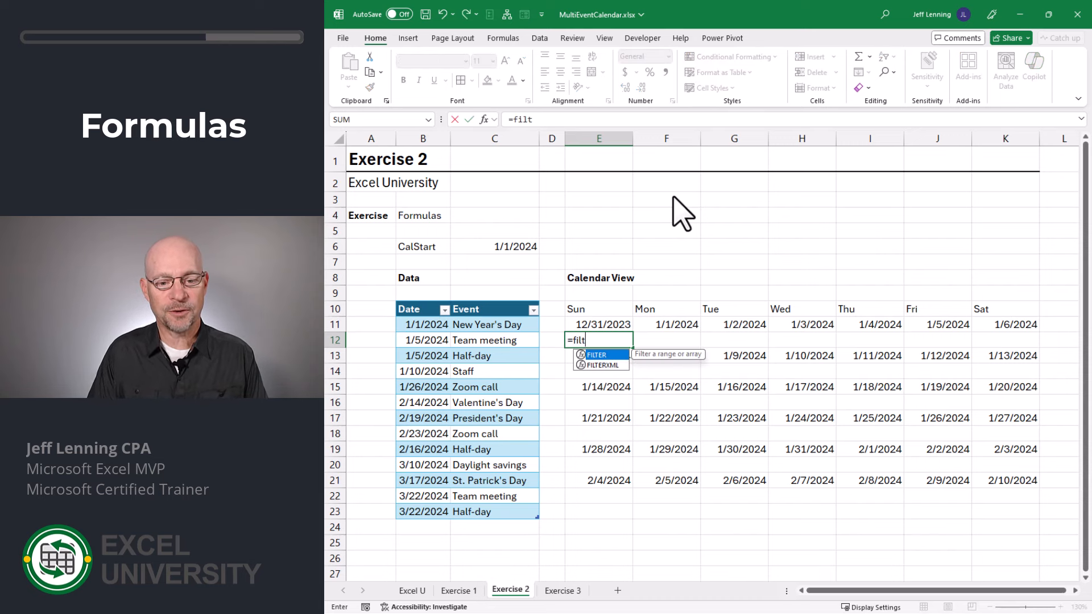
pyautogui.press('Tab')
pyautogui.click(501, 301)
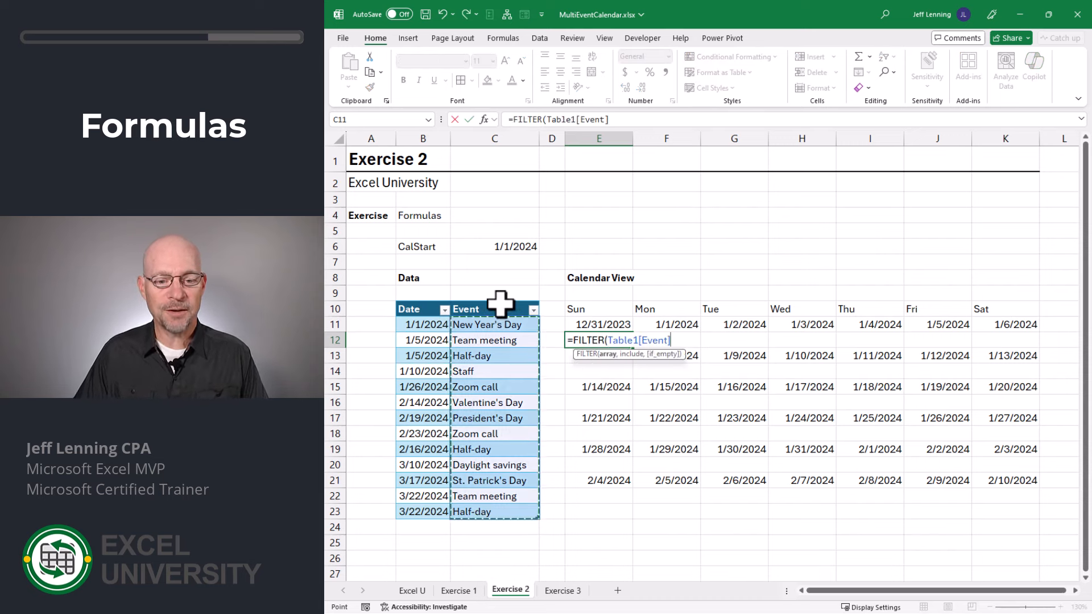
pyautogui.write(',')
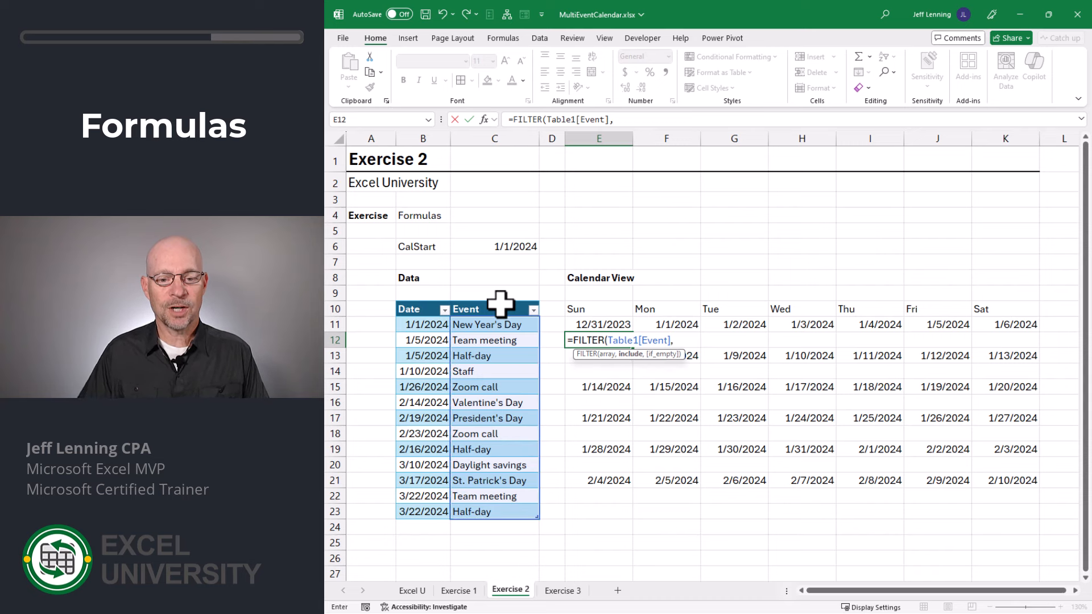
pyautogui.click(432, 302)
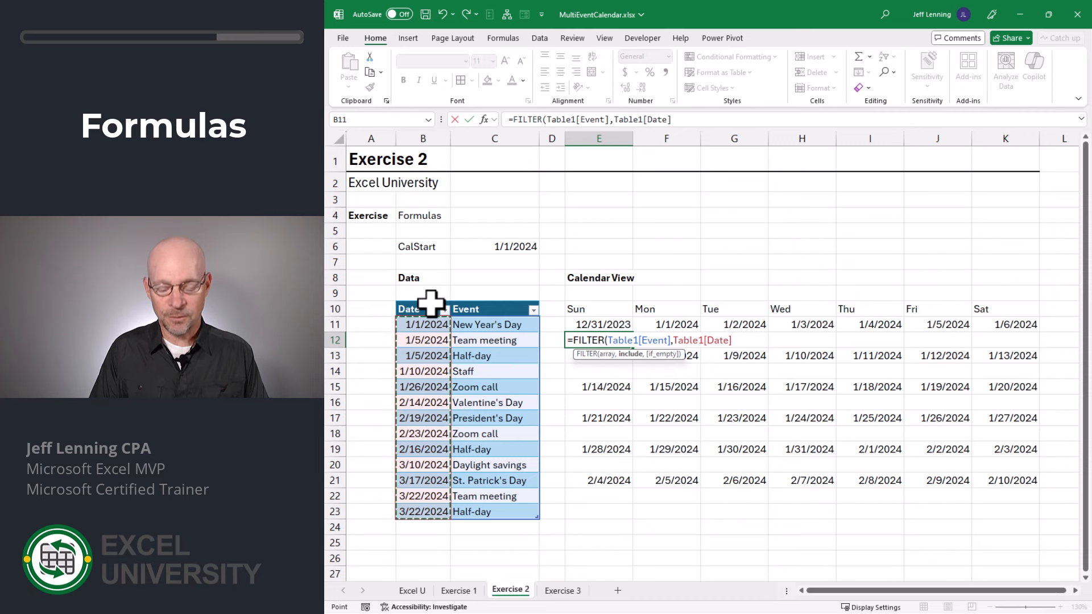
pyautogui.write('=')
pyautogui.click(607, 323)
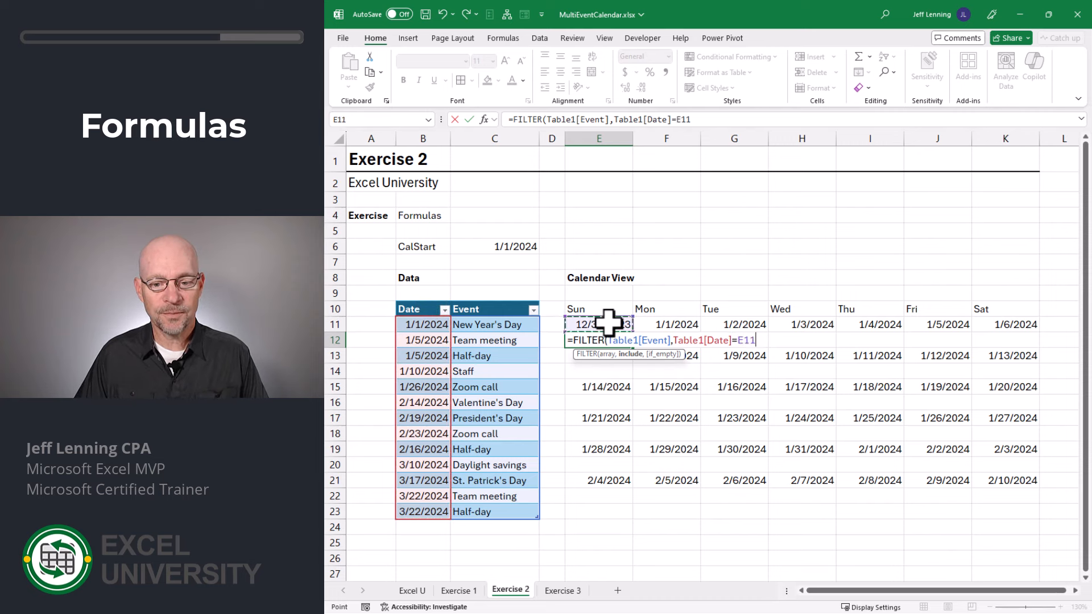
pyautogui.write(')')
pyautogui.press('Return')
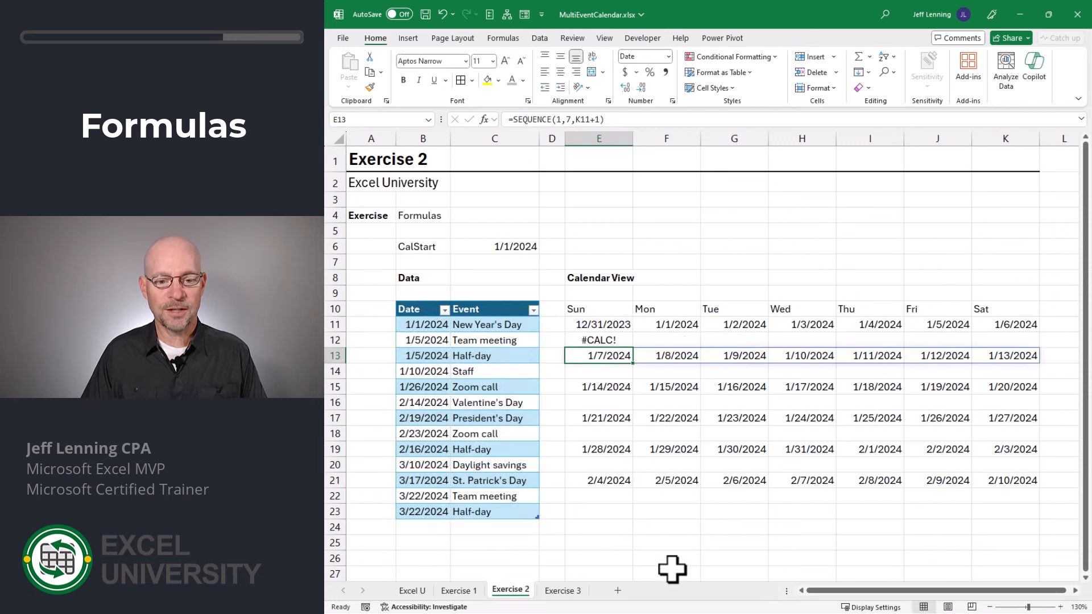
# Step: Add an empty string "" as the if_empty argument of the E12 FILTER formula
pyautogui.press('Up')
pyautogui.press('F2')
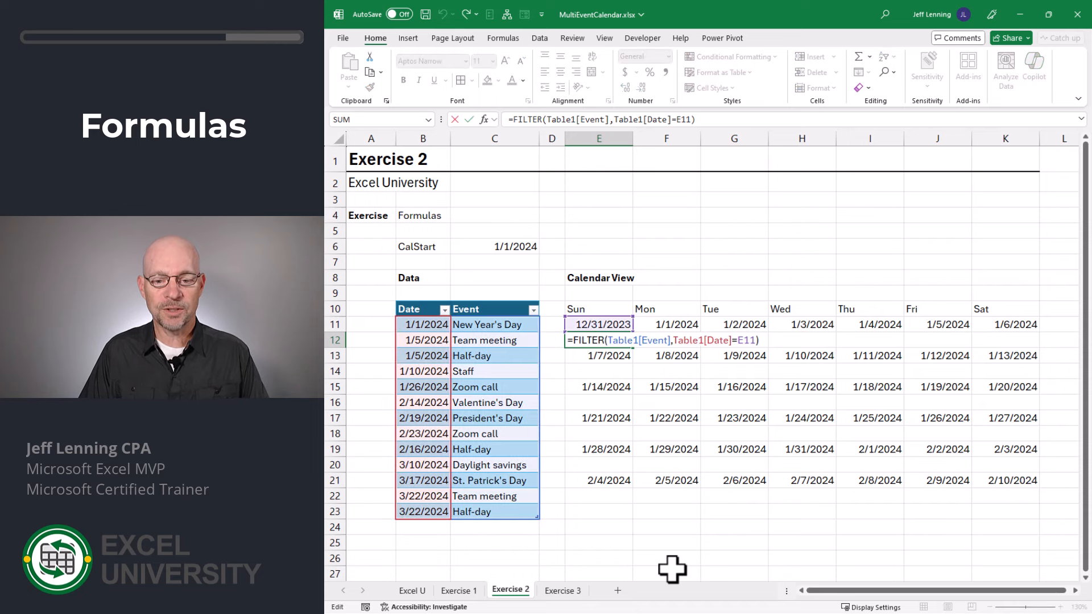
pyautogui.press('Left')
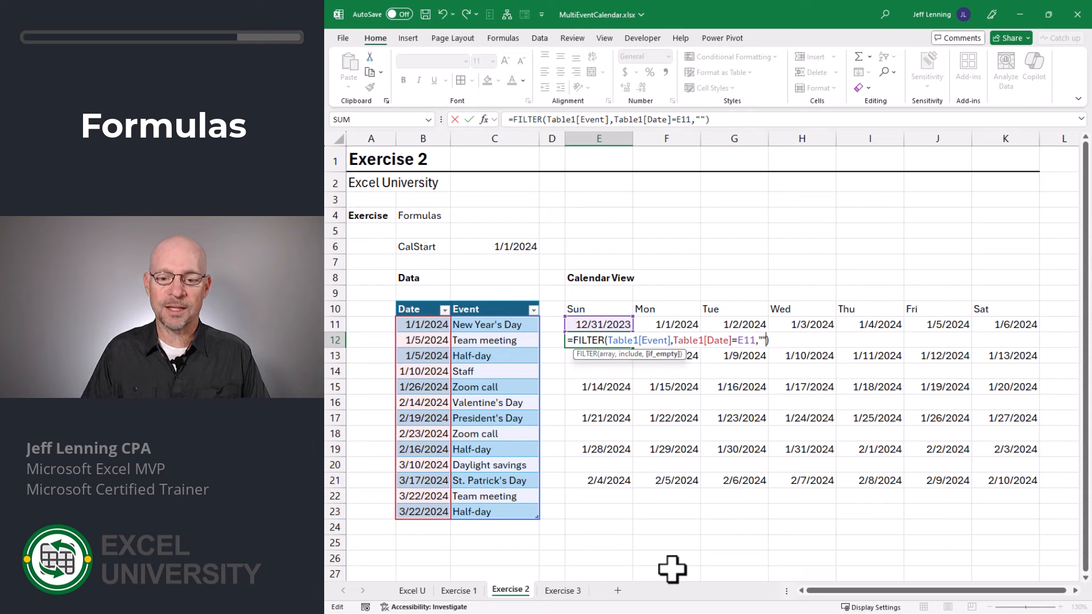
pyautogui.hotkey('ctrl', 'Return')
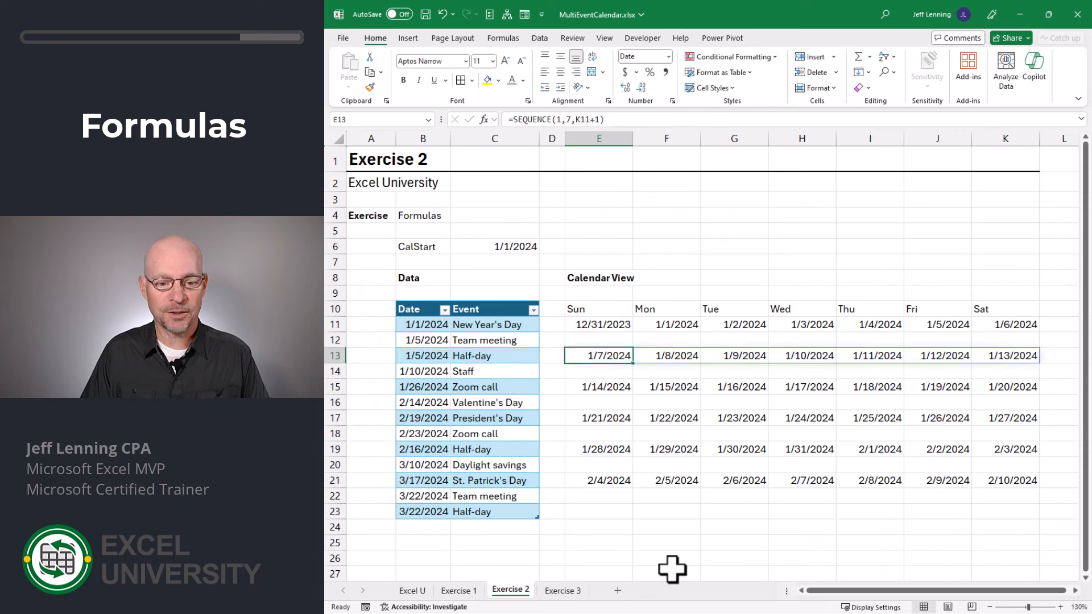
# Step: Fill the E12 FILTER formula across to K12 and inspect the first Friday's formula in J12
pyautogui.hotkey('shift', 'Right')
pyautogui.hotkey('shift', 'Right')
pyautogui.hotkey('shift', 'Right')
pyautogui.hotkey('shift', 'Right')
pyautogui.hotkey('shift', 'Right')
pyautogui.hotkey('shift', 'Right')
pyautogui.hotkey('ctrl', 'r')
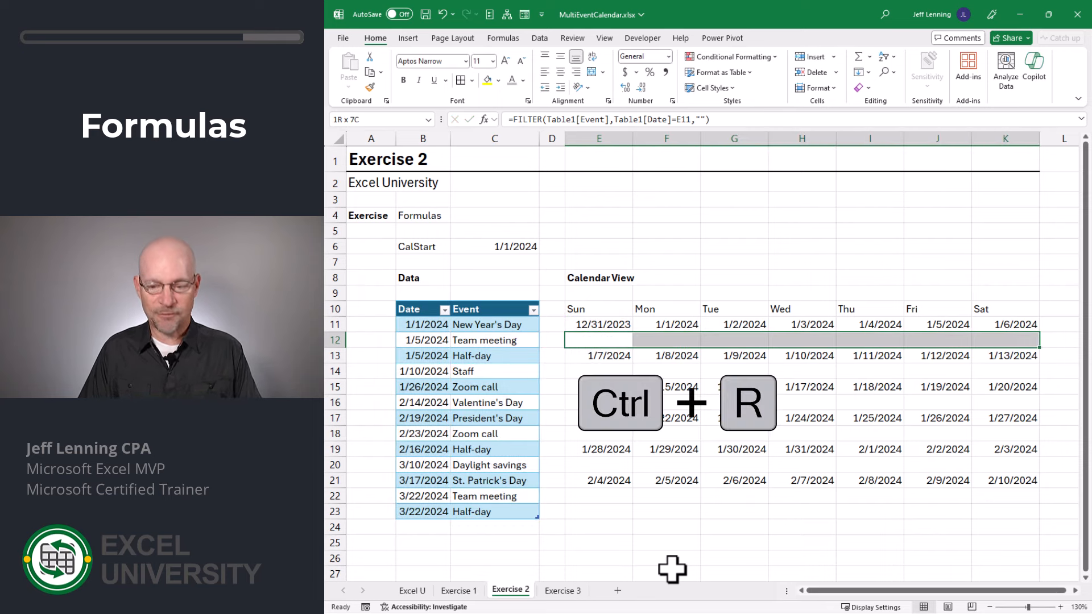
pyautogui.press('Right')
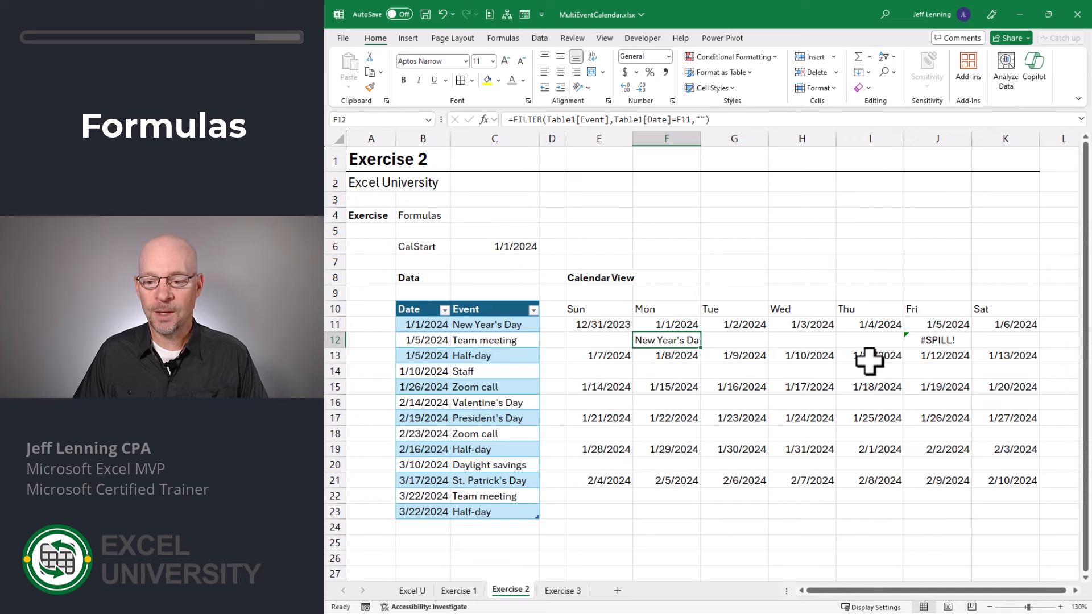
pyautogui.doubleClick(959, 340)
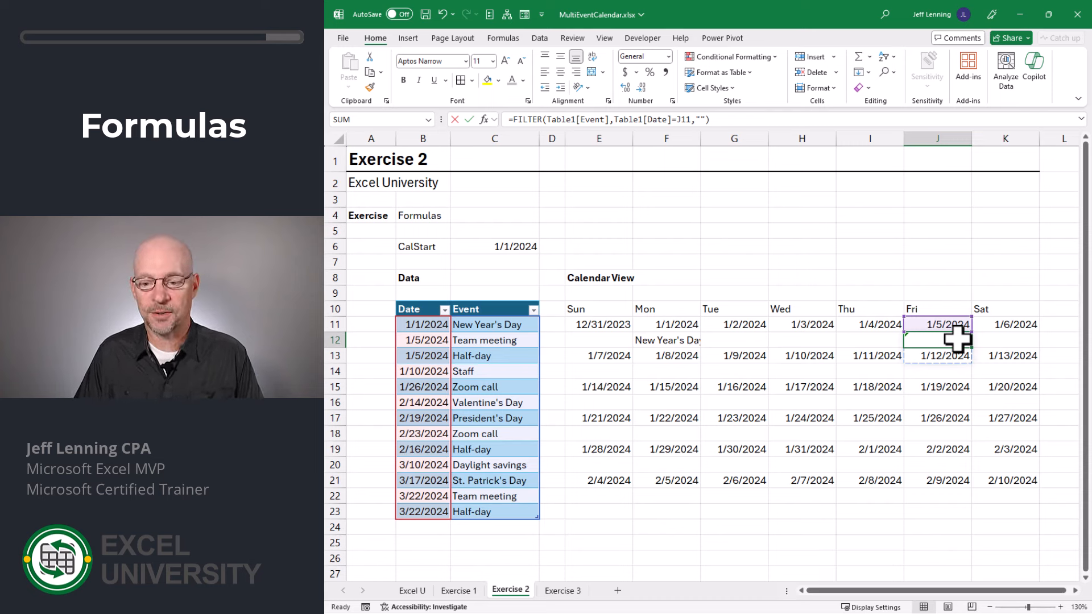
# Step: Wrap the E12 formula in ARRAYTOTEXT so it reads =ARRAYTOTEXT(FILTER(Table1[Event],Table1[Date]=E11,""))
pyautogui.press('F2')
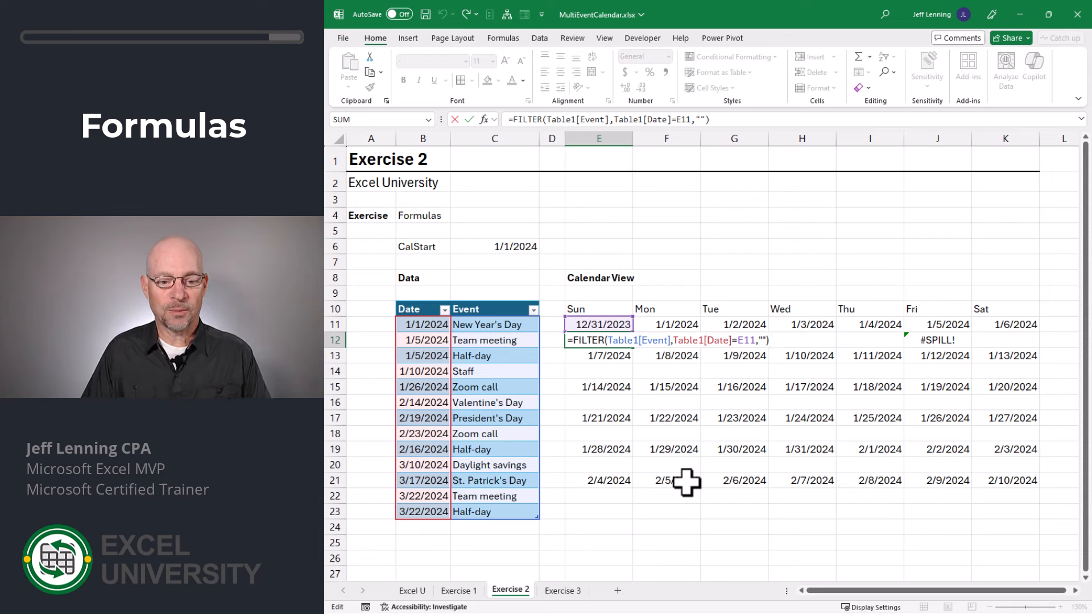
pyautogui.write('arr')
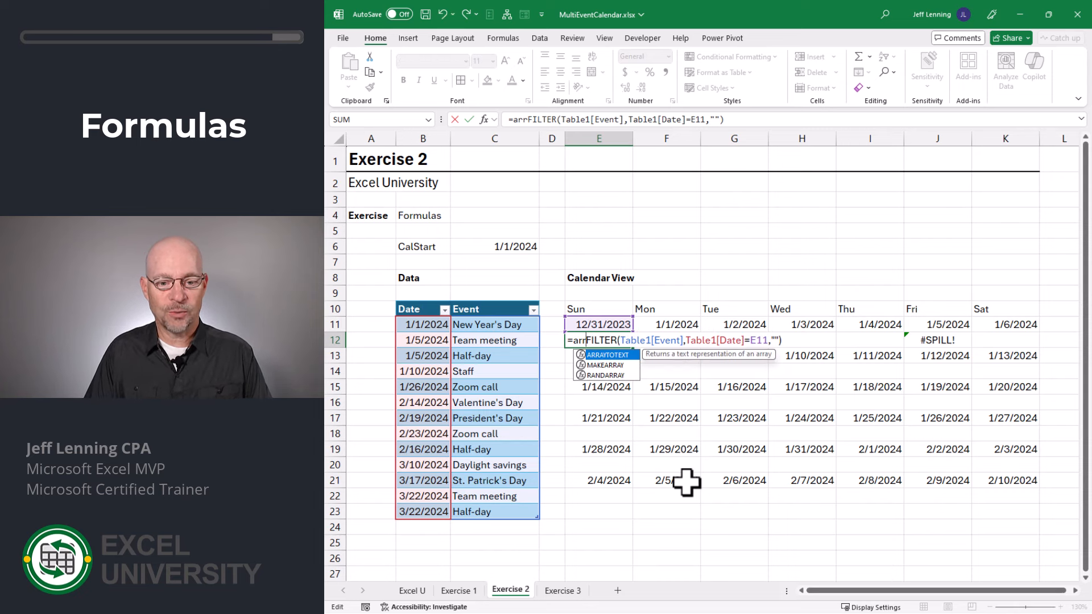
pyautogui.press('Tab')
pyautogui.write(')')
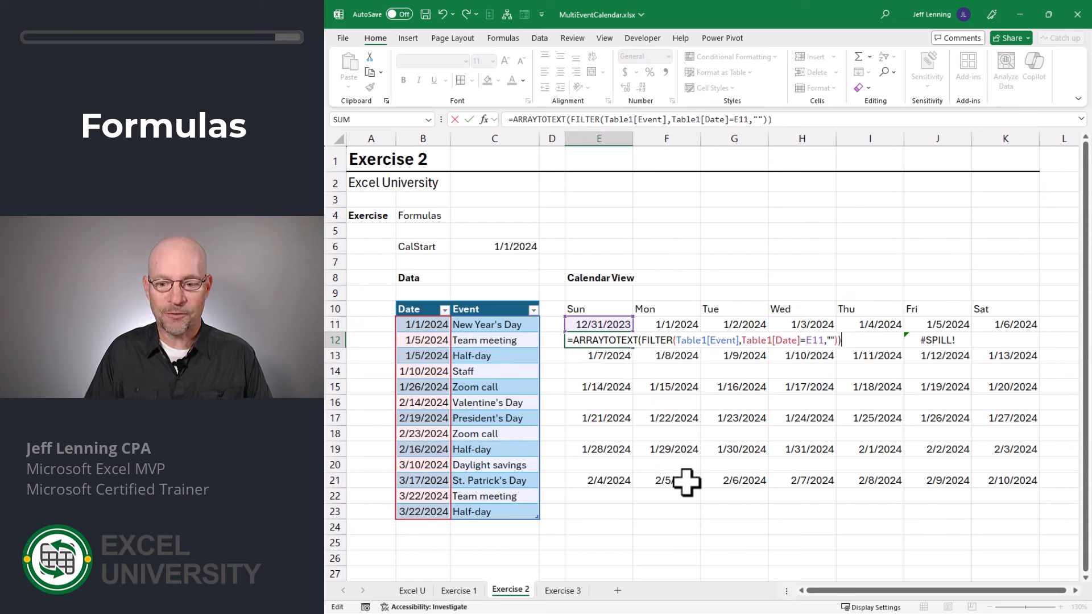
pyautogui.press('Return')
pyautogui.press('Up')
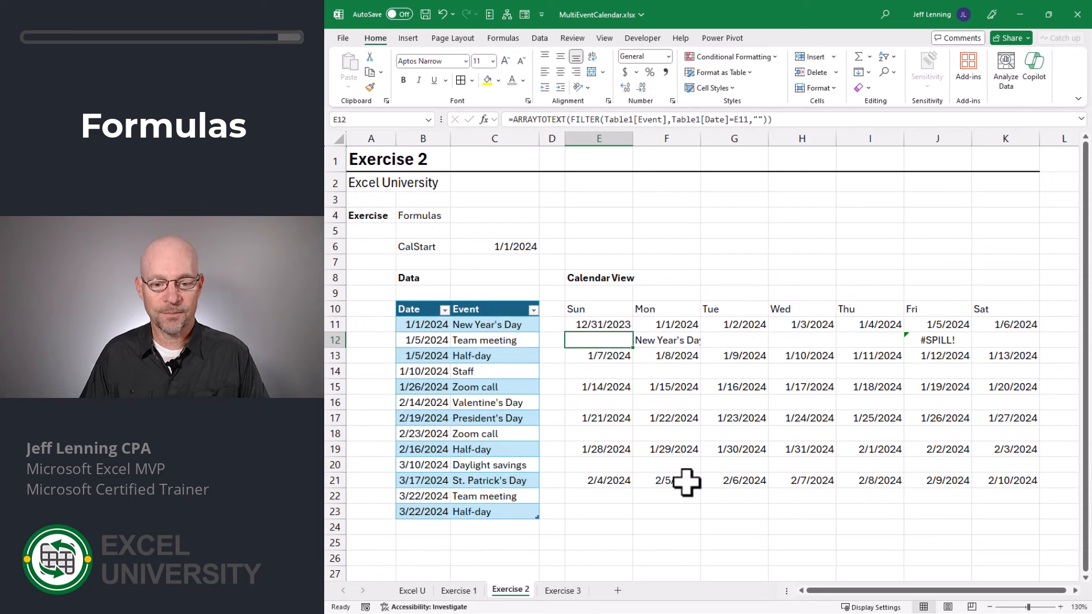
# Step: Fill the ARRAYTOTEXT formula from E12 across to K12 for the whole first week
pyautogui.hotkey('shift', 'Right')
pyautogui.hotkey('shift', 'Right')
pyautogui.hotkey('shift', 'Right')
pyautogui.hotkey('shift', 'Right')
pyautogui.hotkey('shift', 'Right')
pyautogui.hotkey('shift', 'Right')
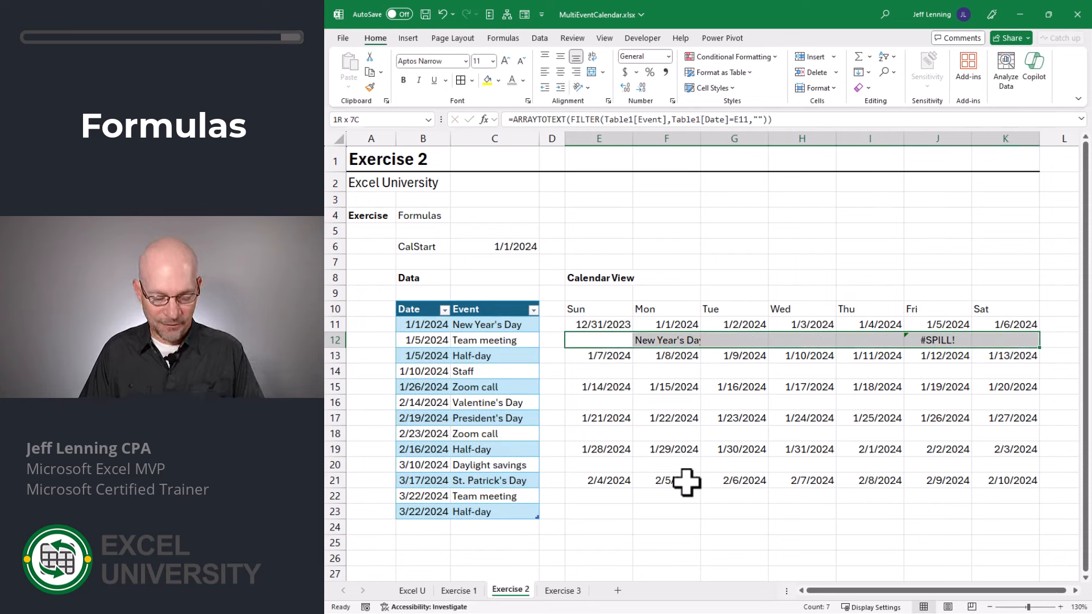
pyautogui.hotkey('ctrl', 'r')
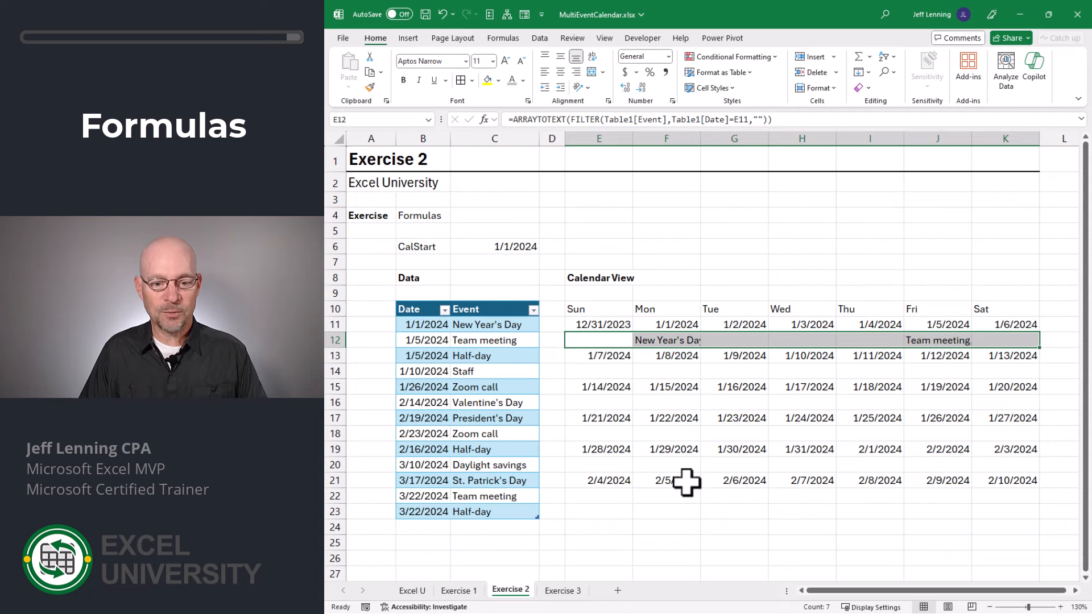
# Step: Copy the event formulas in E12:K12 into rows 14, 16, 18, 20 and 22 beneath each week's dates
pyautogui.hotkey('ctrl', 'c')
pyautogui.press('Down')
pyautogui.press('Down')
pyautogui.hotkey('ctrl', 'v')
pyautogui.press('Down')
pyautogui.press('Down')
pyautogui.hotkey('ctrl', 'v')
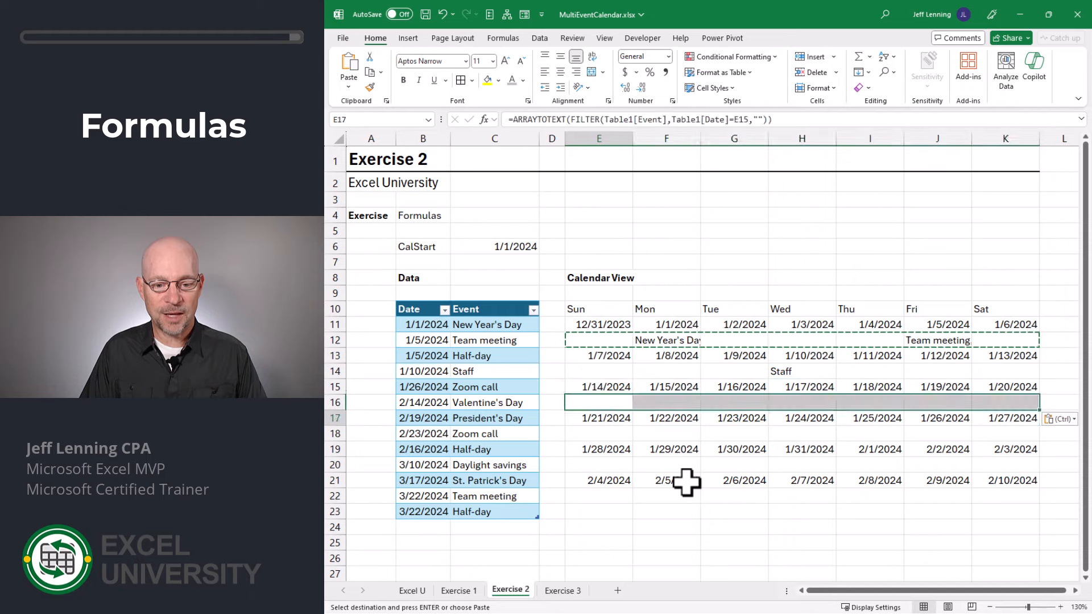
pyautogui.press('Down')
pyautogui.press('Down')
pyautogui.hotkey('ctrl', 'v')
pyautogui.press('Down')
pyautogui.press('Down')
pyautogui.hotkey('ctrl', 'v')
pyautogui.press('Down')
pyautogui.press('Down')
pyautogui.hotkey('ctrl', 'v')
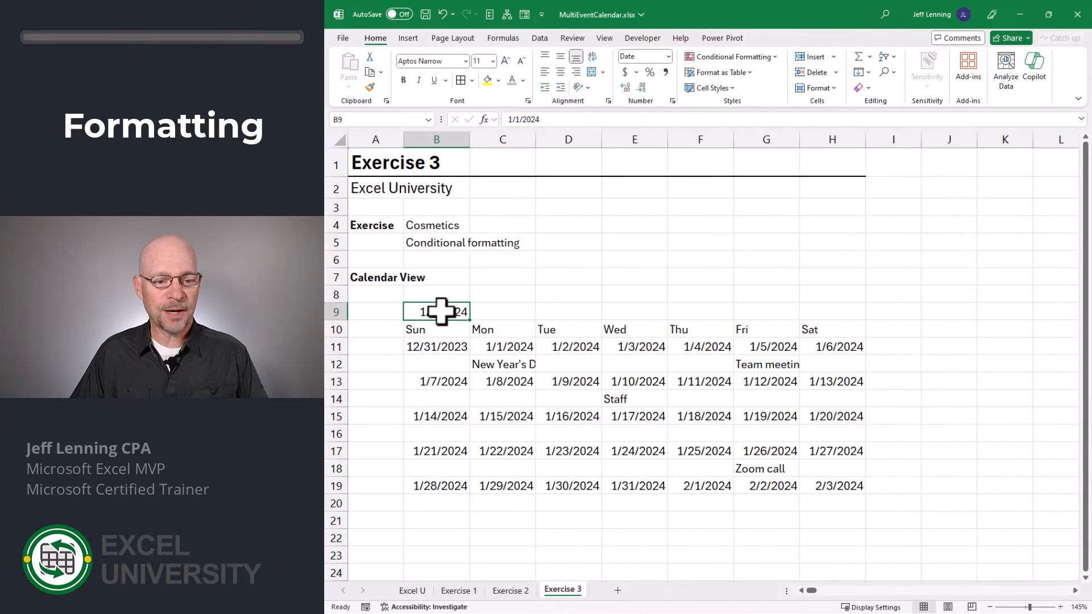
# Step: Set the custom number format mmmm yyyy for the calendar title range B9:H9 on the Exercise 3 sheet
pyautogui.moveTo(438, 309); pyautogui.dragTo(812, 312)
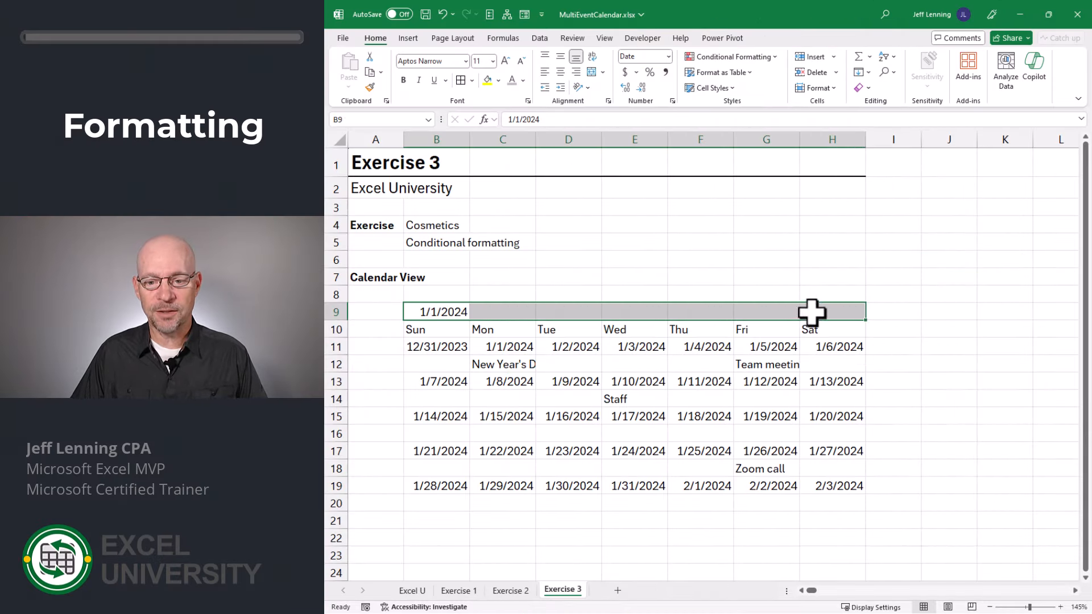
pyautogui.hotkey('ctrl', '1')
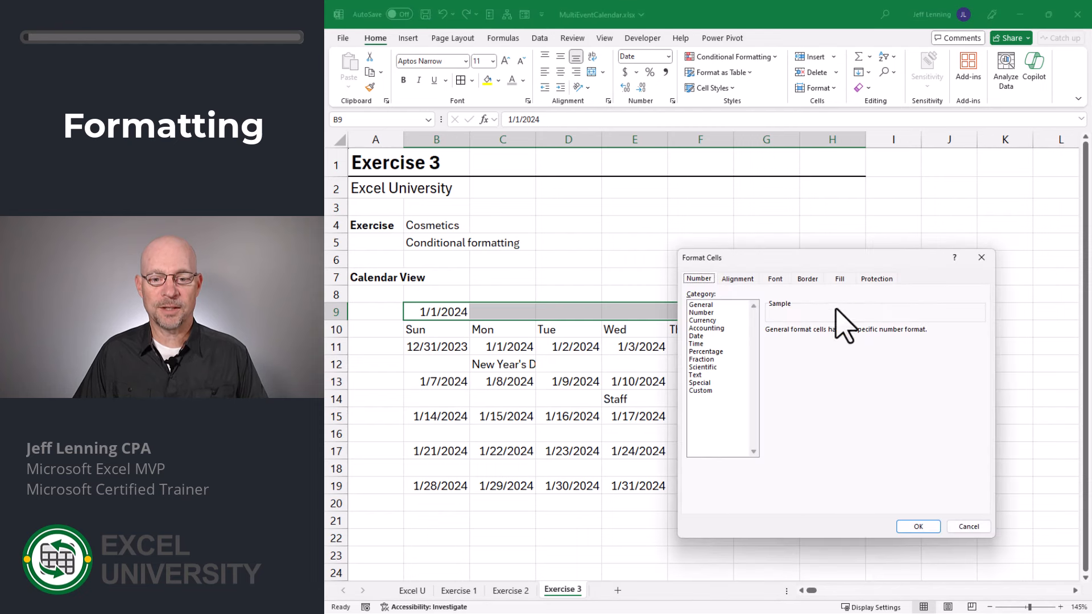
pyautogui.click(700, 391)
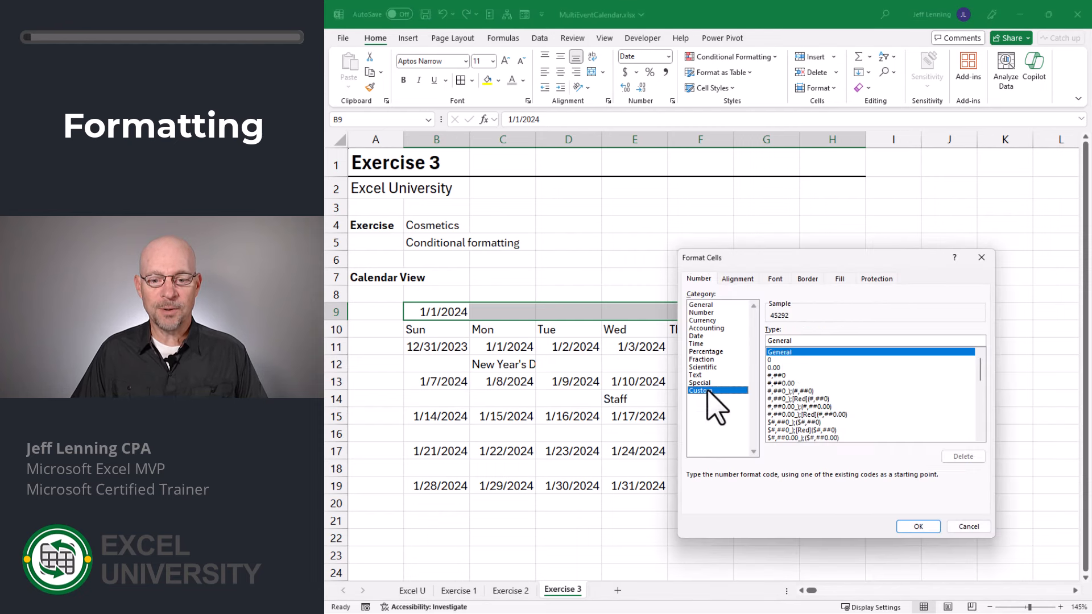
pyautogui.doubleClick(808, 338)
pyautogui.write('mmmm yyyy')
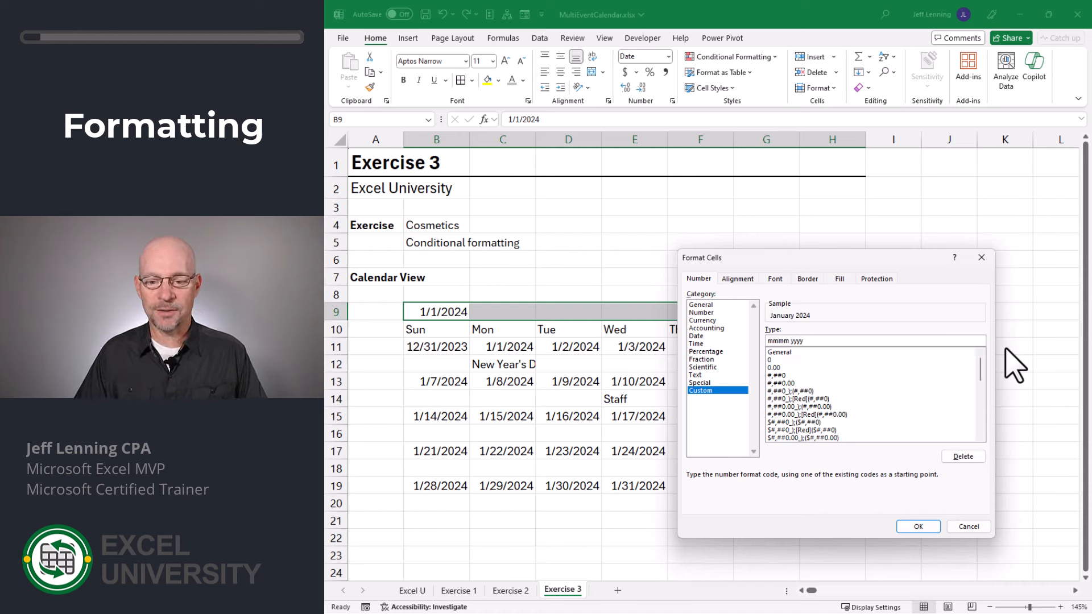
# Step: Set the horizontal alignment of the title range B9:H9 to Center Across Selection
pyautogui.click(739, 278)
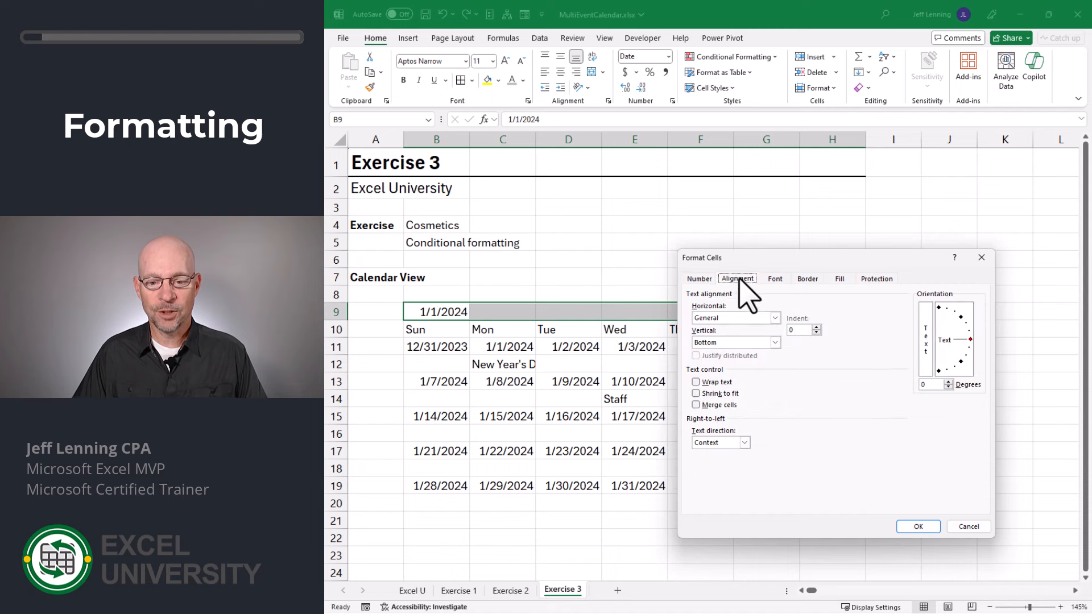
pyautogui.click(737, 318)
pyautogui.click(739, 375)
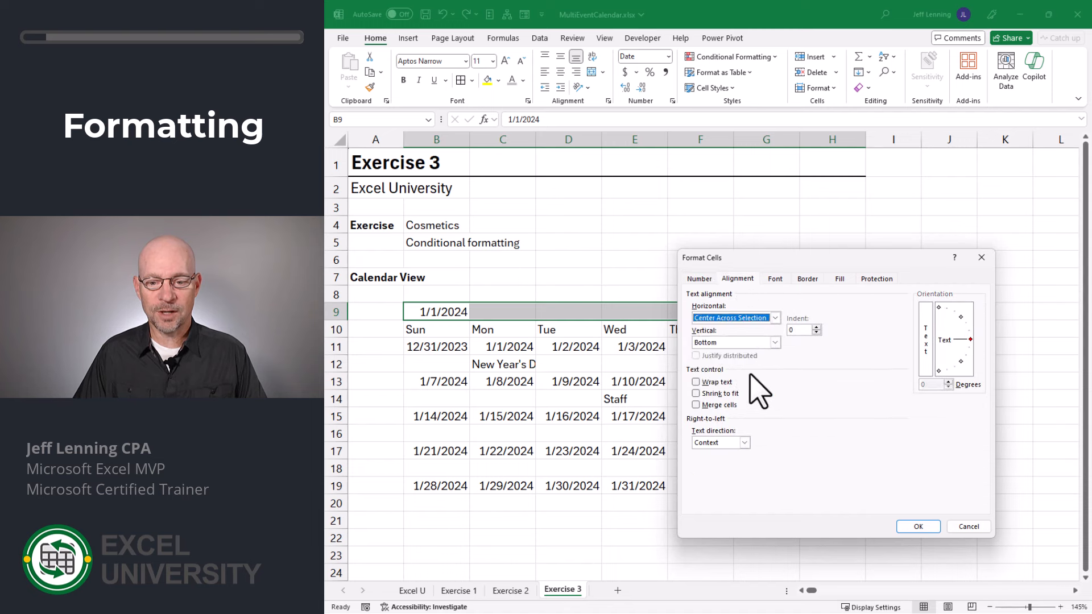
# Step: Set the font of the title range B9:H9 to white at size 14
pyautogui.click(774, 279)
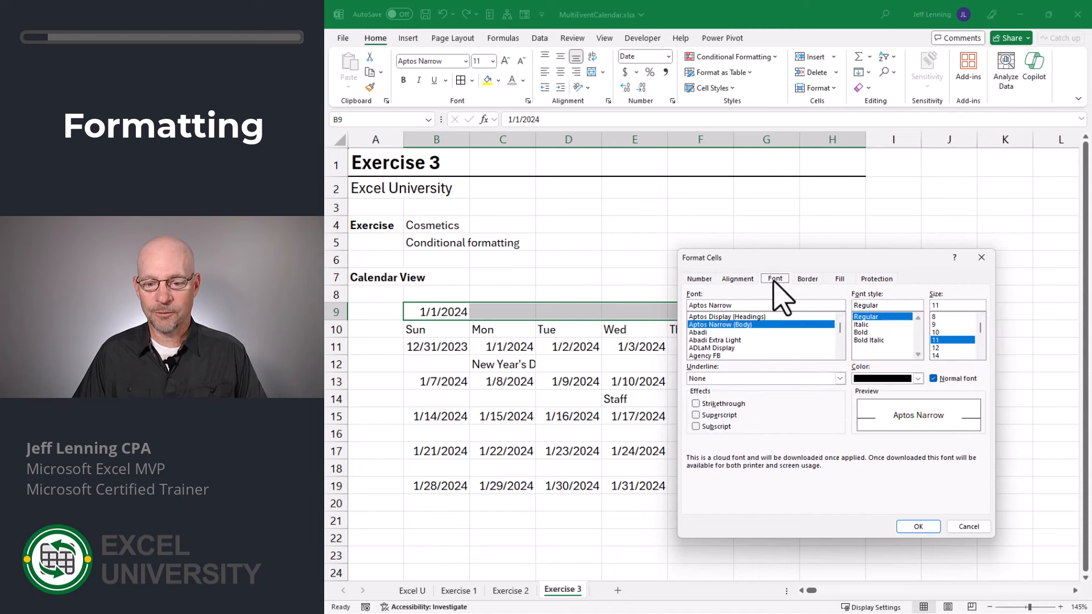
pyautogui.click(918, 379)
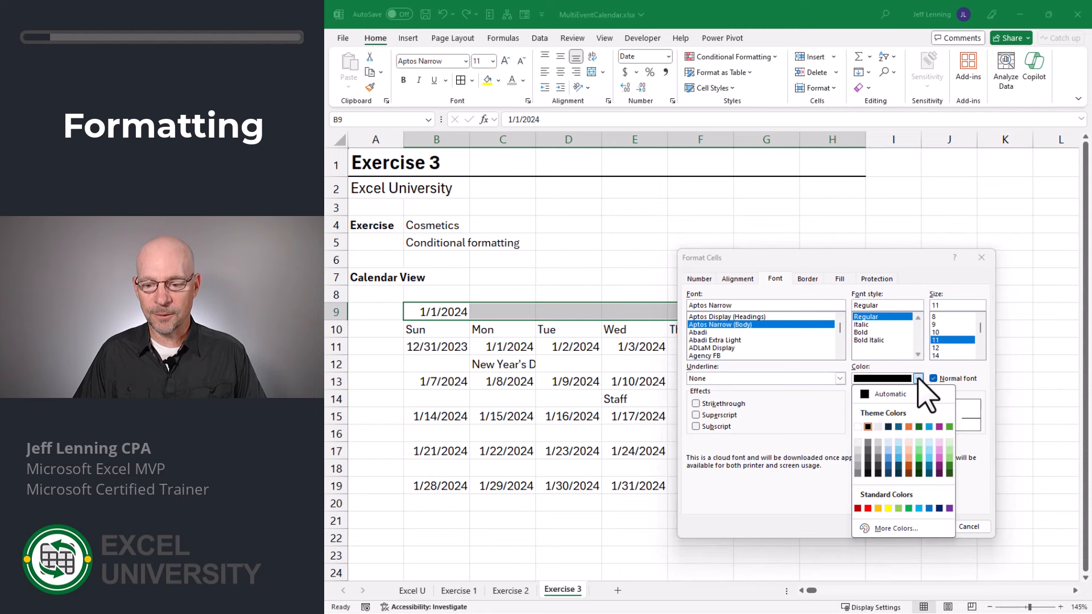
pyautogui.click(858, 426)
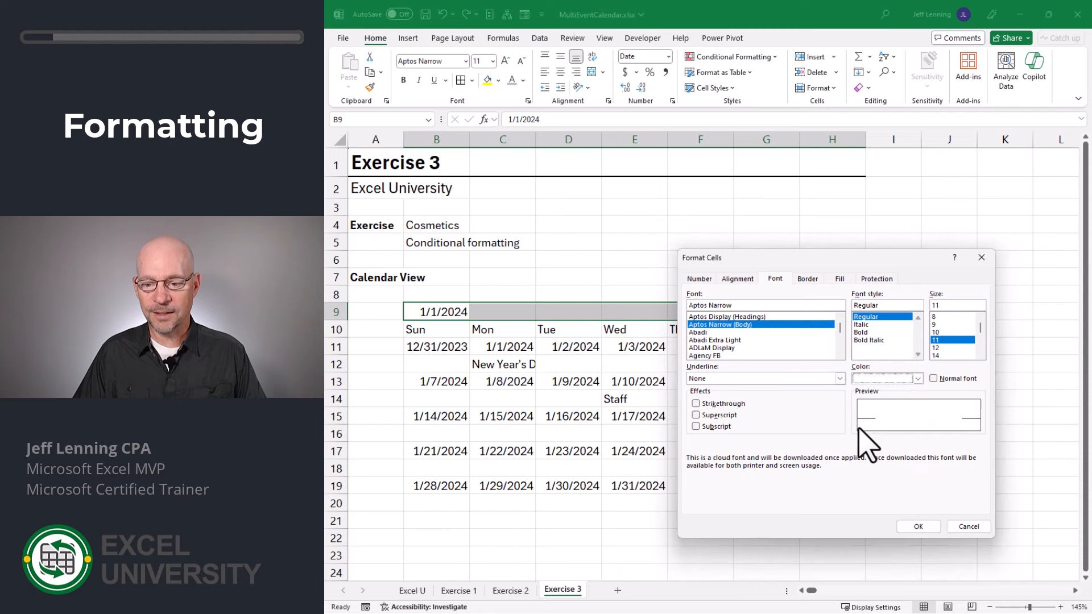
pyautogui.click(942, 356)
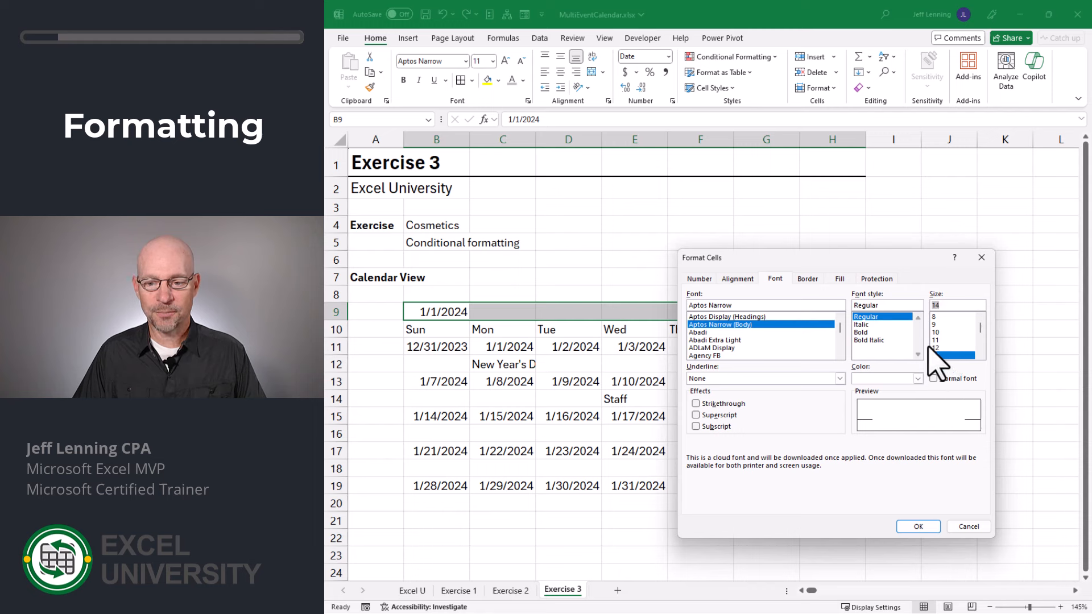
# Step: Apply a dark blue background fill to the calendar title range B9:H9
pyautogui.click(840, 280)
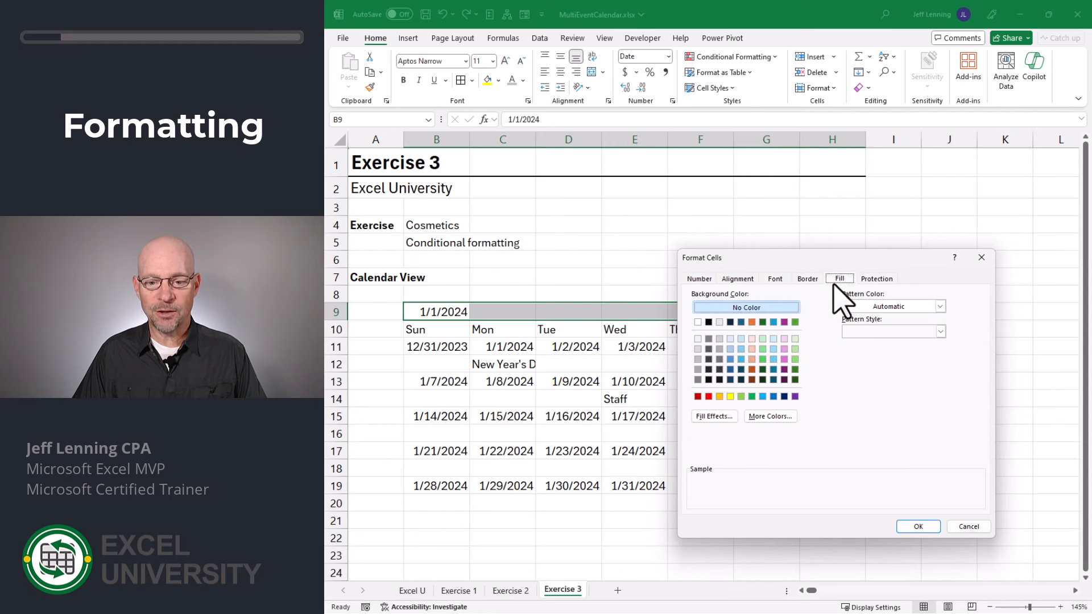
pyautogui.click(730, 380)
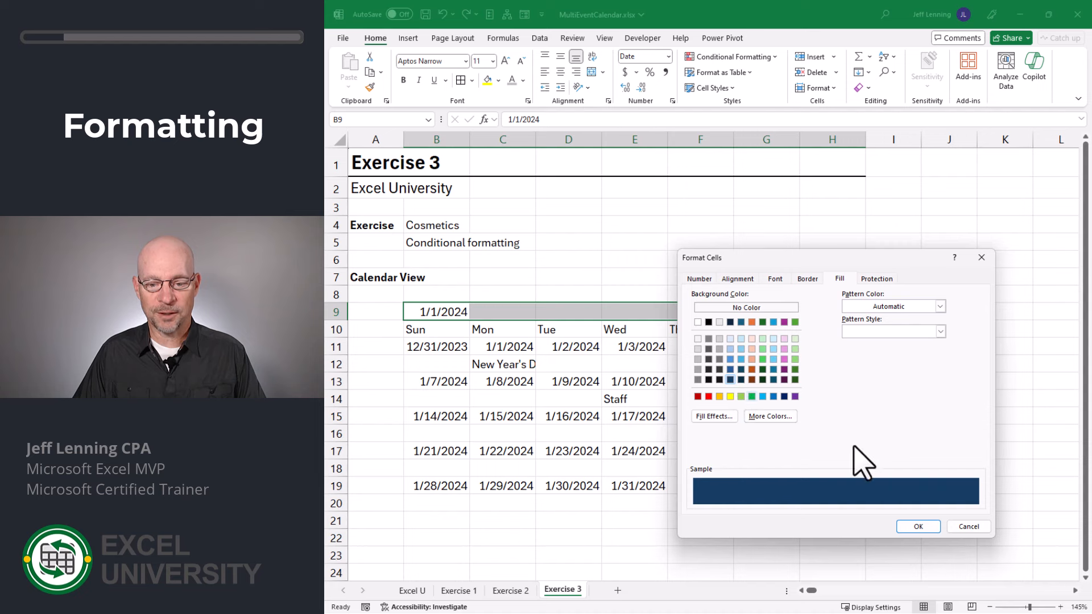
pyautogui.click(918, 527)
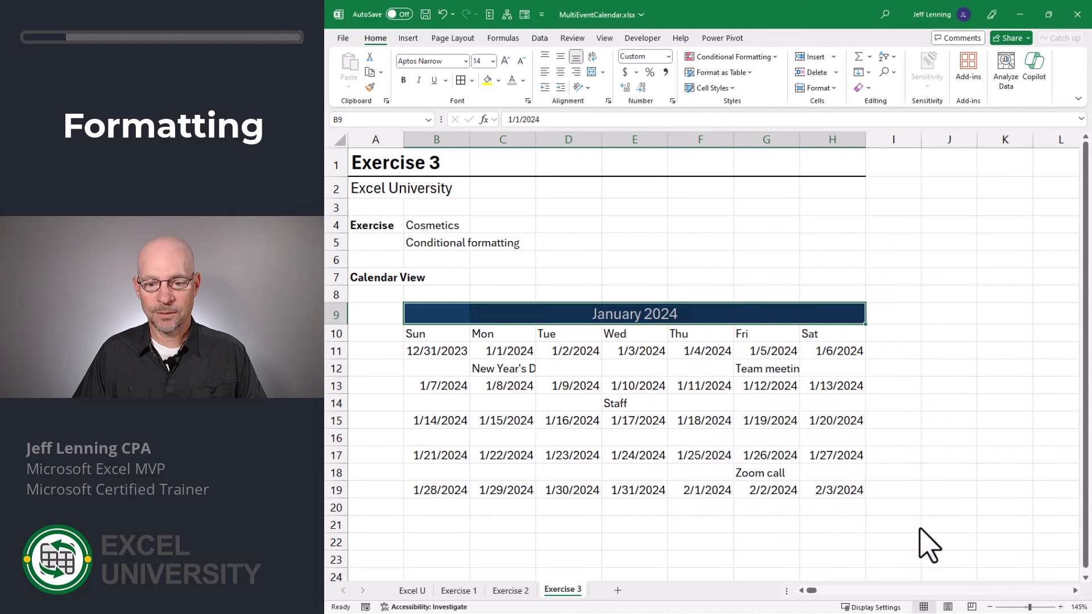
pyautogui.click(926, 410)
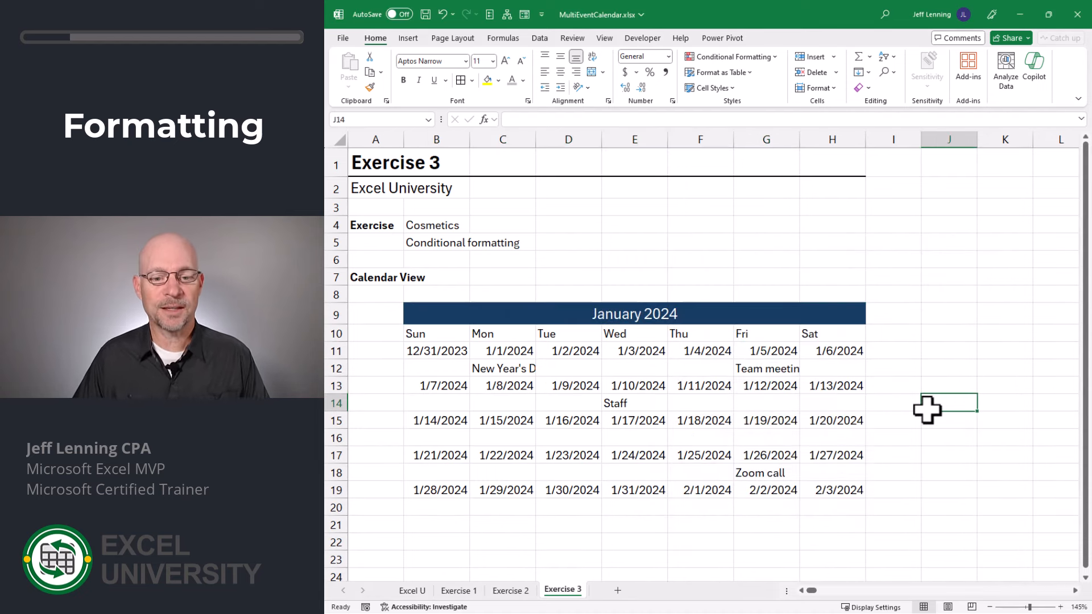
# Step: Center the weekday headers in B10:H10 and give them a light blue background fill
pyautogui.moveTo(432, 334); pyautogui.dragTo(842, 333)
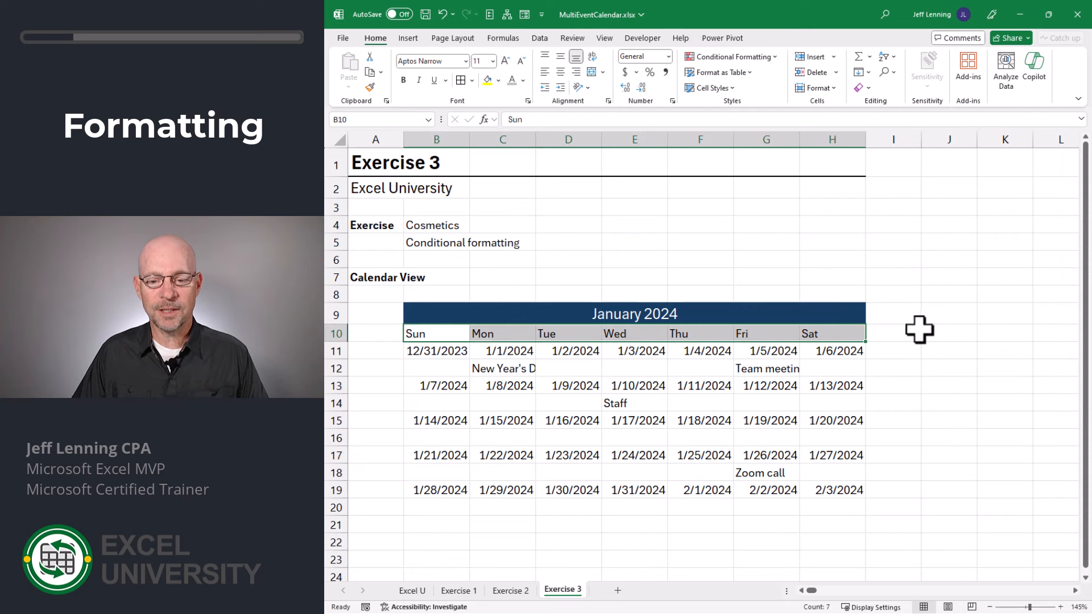
pyautogui.click(565, 72)
pyautogui.hotkey('ctrl', '1')
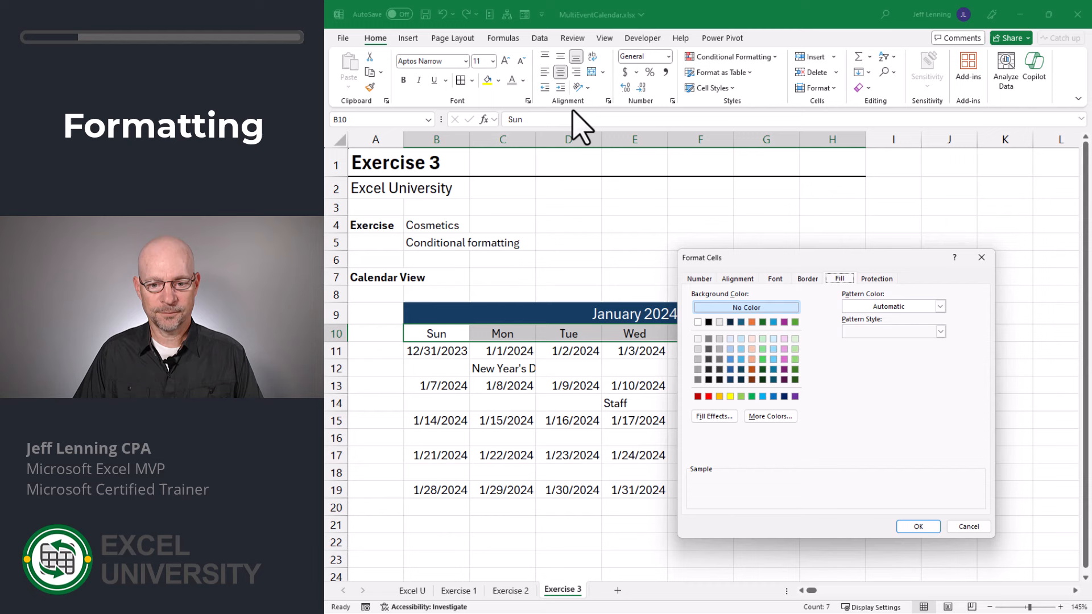
pyautogui.click(729, 349)
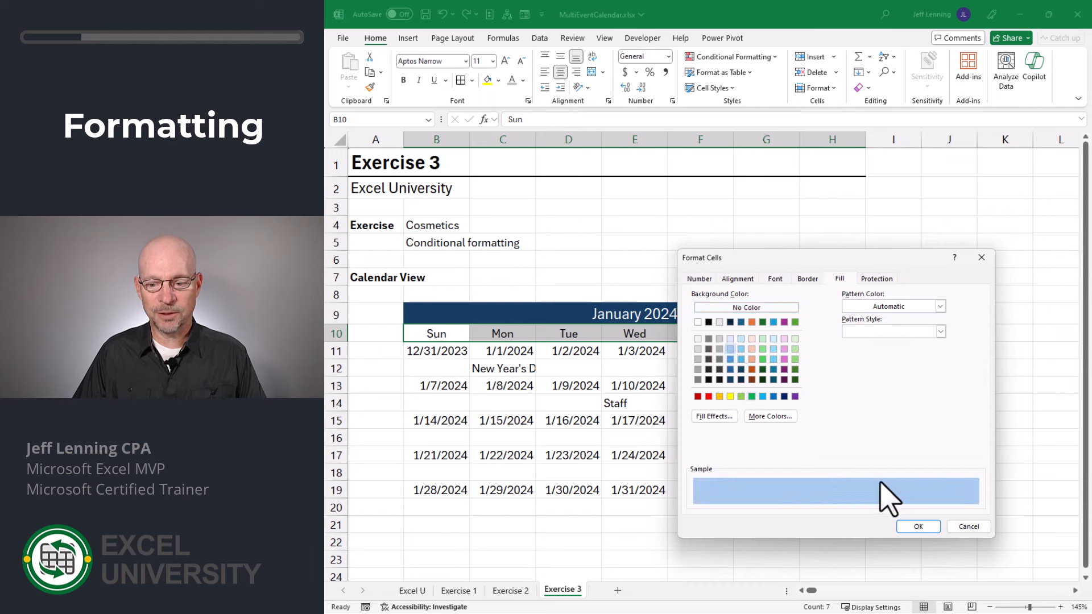
pyautogui.click(918, 526)
pyautogui.click(914, 425)
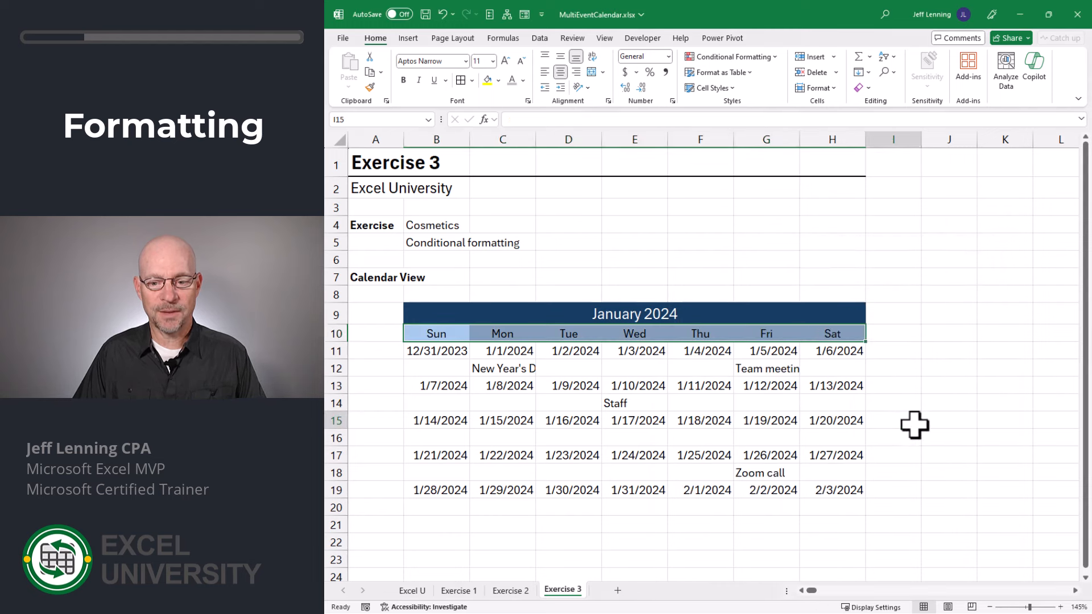
# Step: Apply the custom number format d to the date rows 11, 13, 15, 17 and 19 in columns B to H
pyautogui.moveTo(437, 350); pyautogui.dragTo(836, 351)
pyautogui.moveTo(437, 385); pyautogui.dragTo(804, 384)
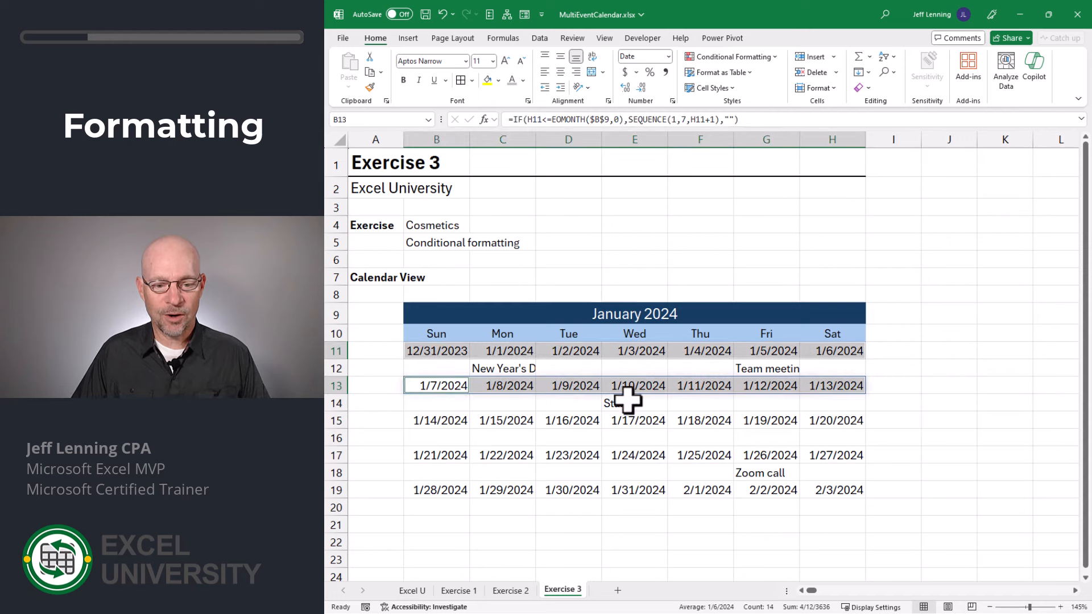
pyautogui.moveTo(439, 420); pyautogui.dragTo(817, 420)
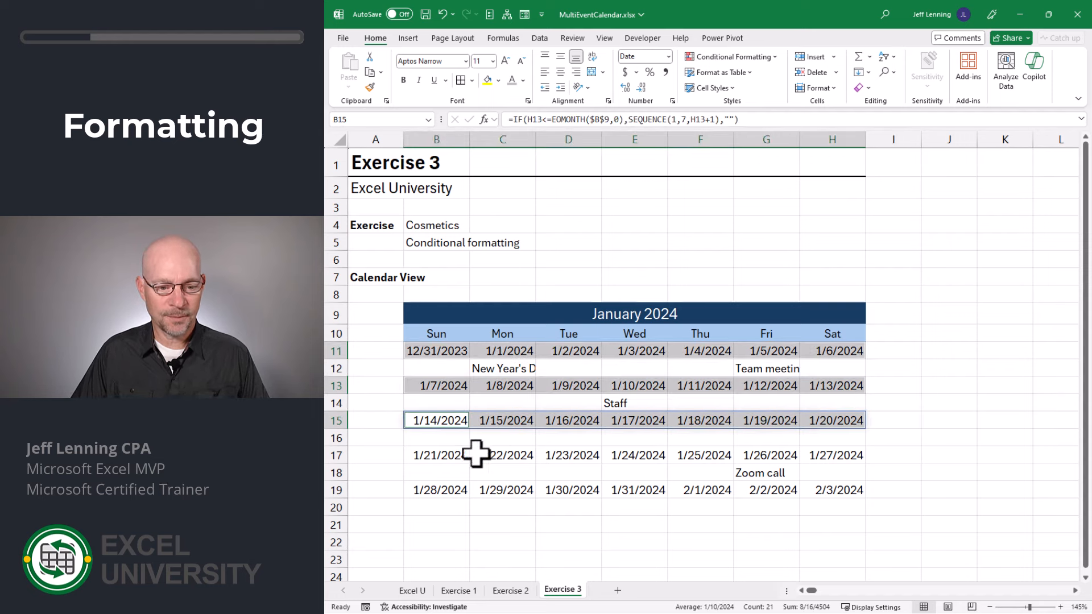
pyautogui.moveTo(445, 455); pyautogui.dragTo(837, 454)
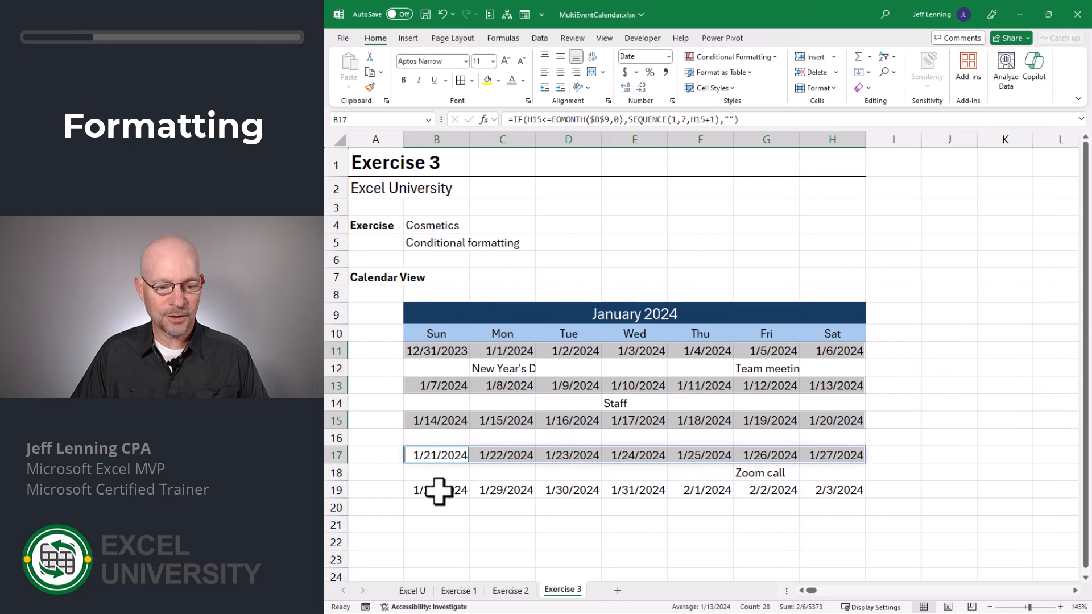
pyautogui.moveTo(440, 490); pyautogui.dragTo(831, 483)
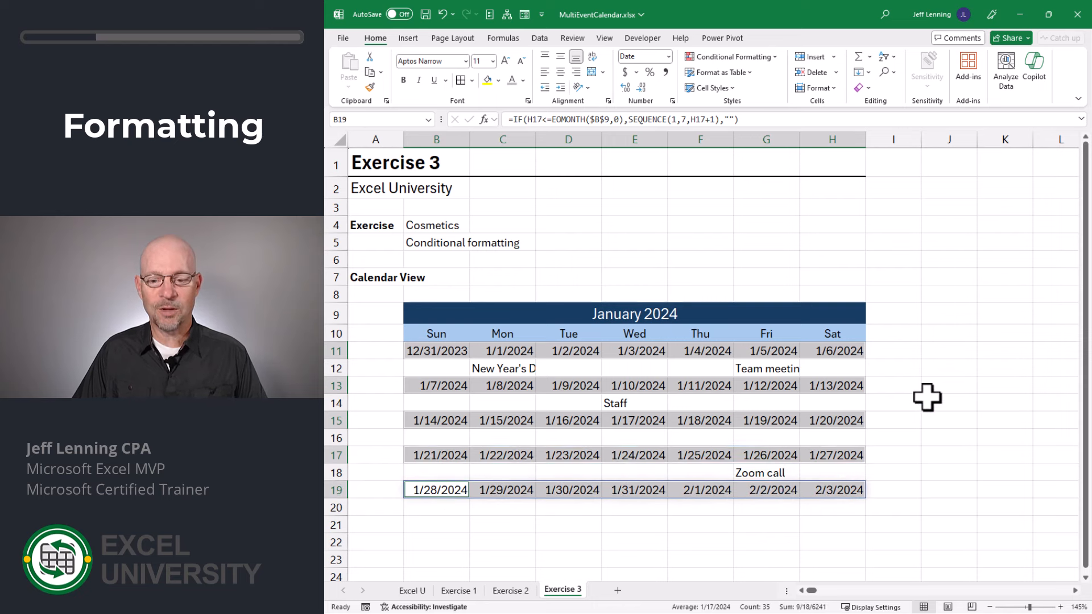
pyautogui.hotkey('ctrl', '1')
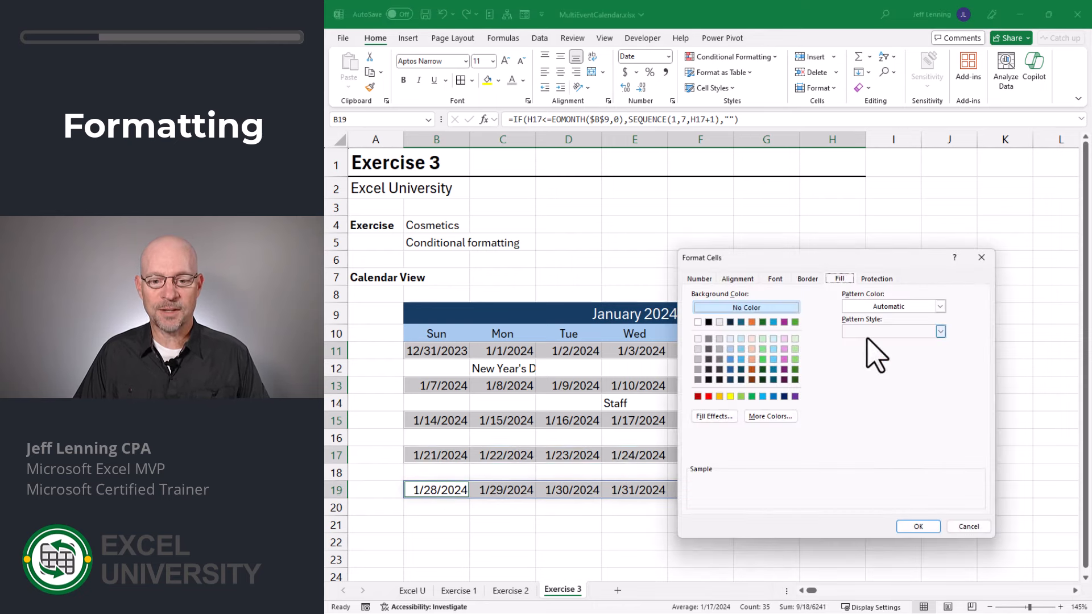
pyautogui.click(699, 280)
pyautogui.click(701, 390)
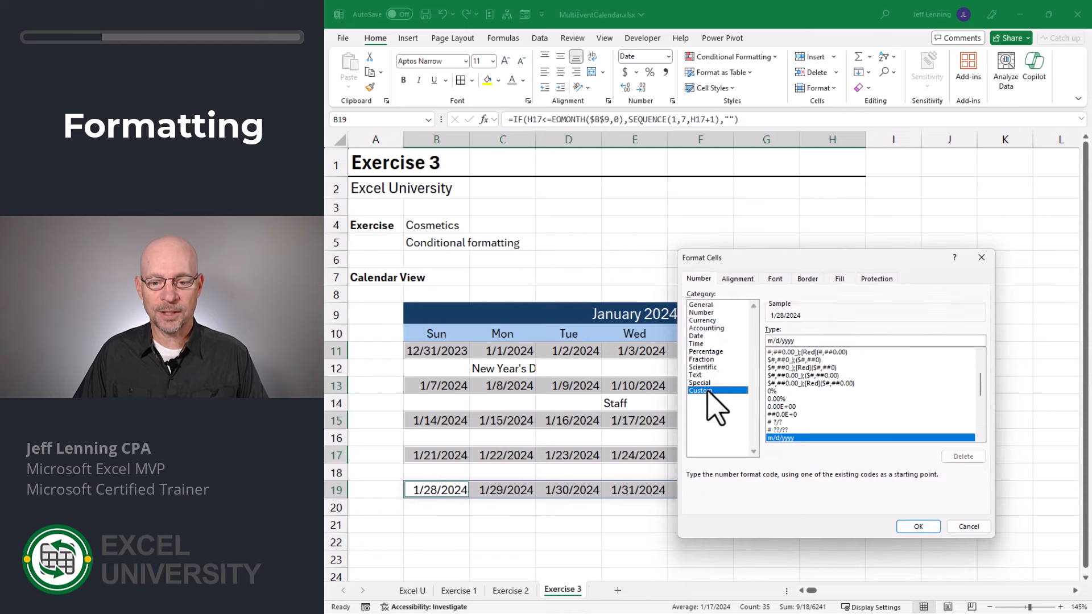
pyautogui.write('d')
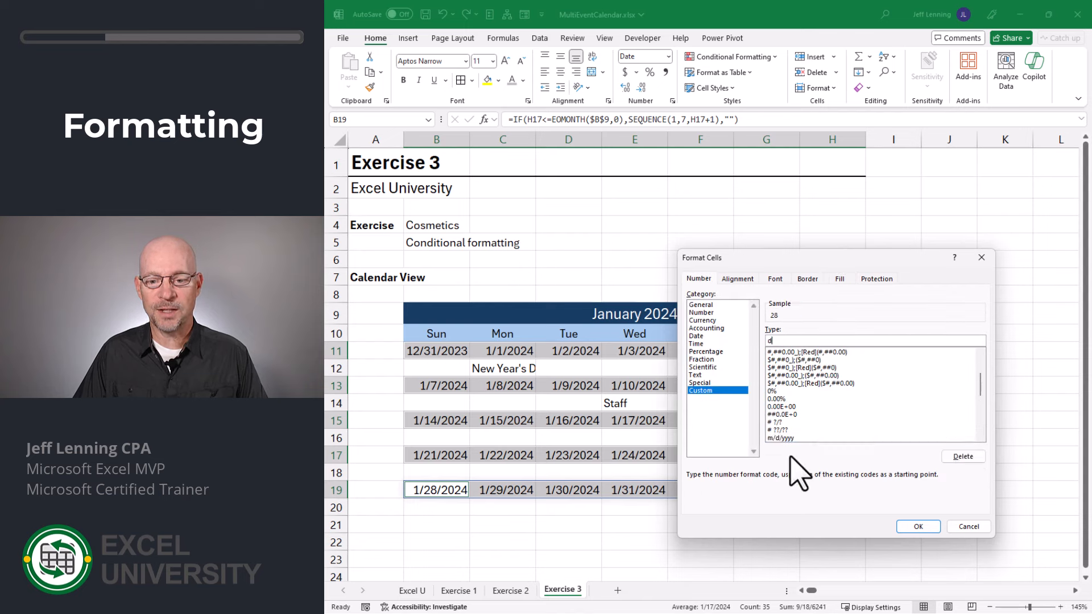
pyautogui.click(918, 527)
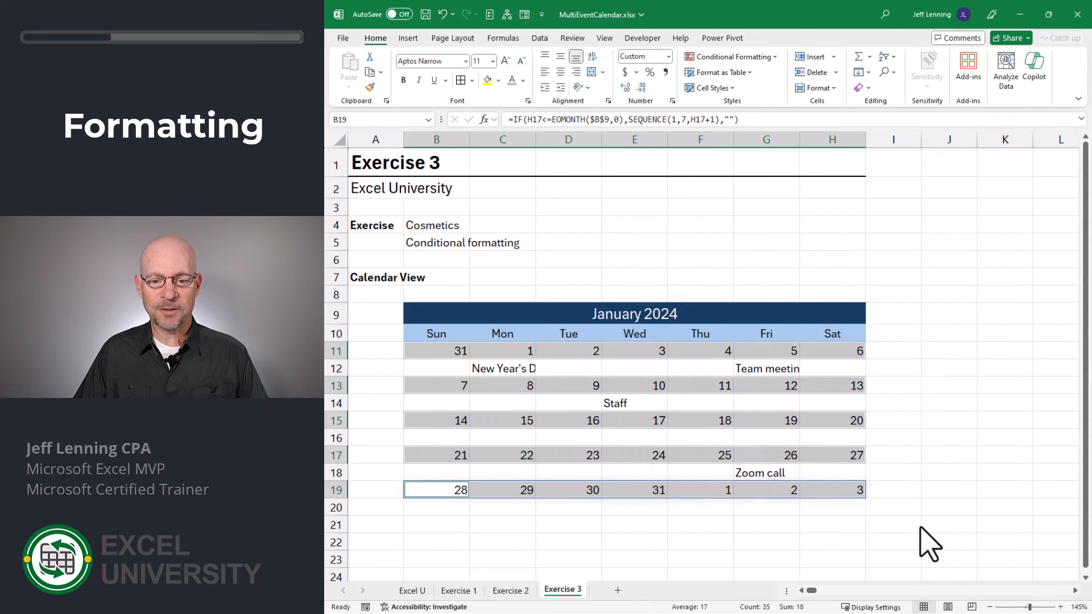
# Step: Set the font color of the selected calendar date rows to medium gray
pyautogui.hotkey('ctrl', '1')
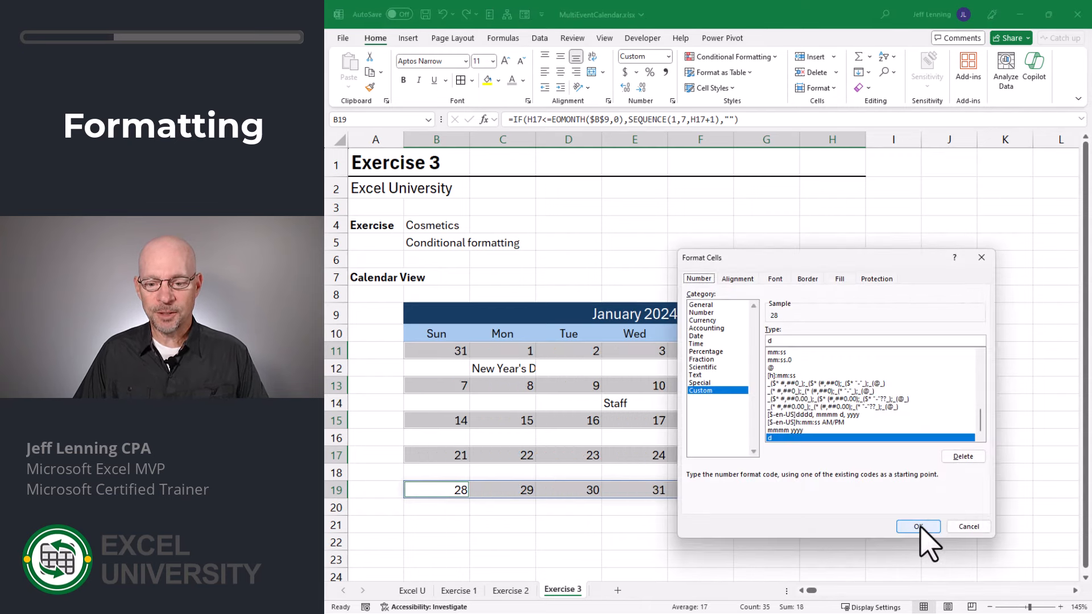
pyautogui.click(775, 279)
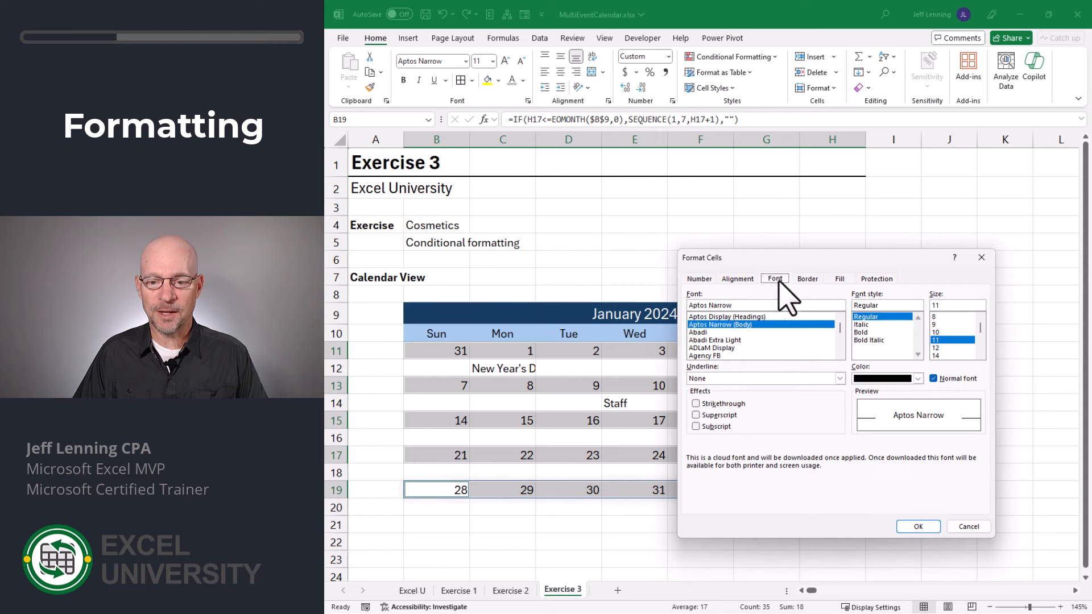
pyautogui.click(918, 378)
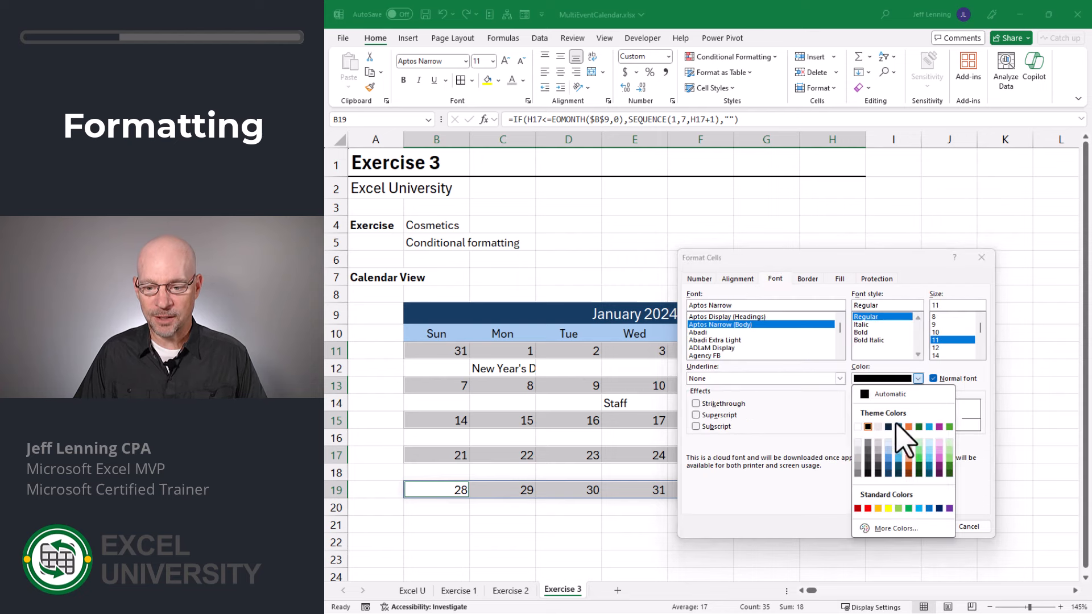
pyautogui.click(857, 468)
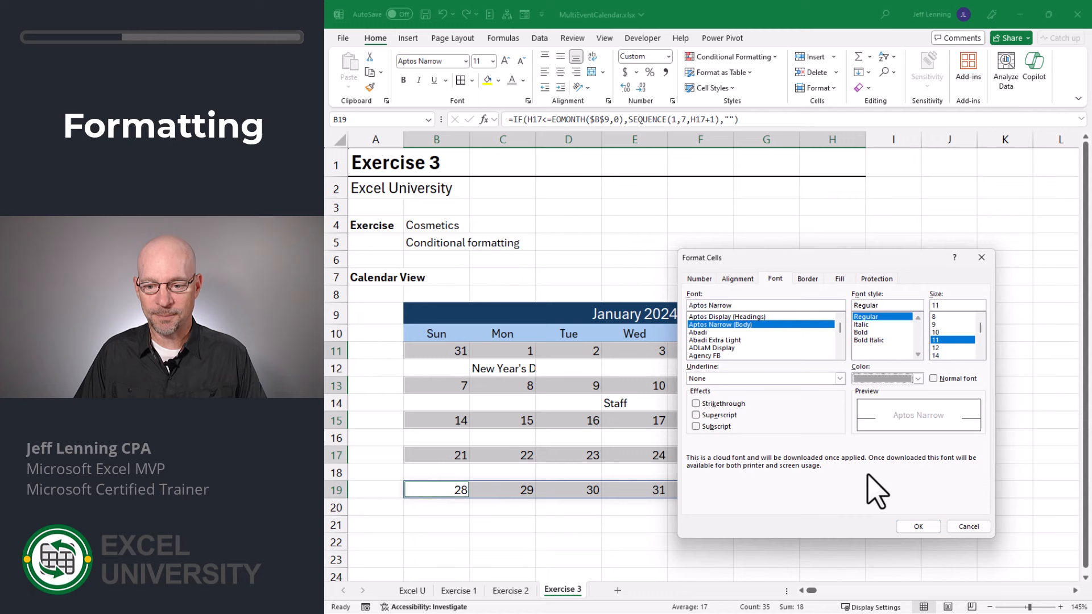
pyautogui.click(928, 527)
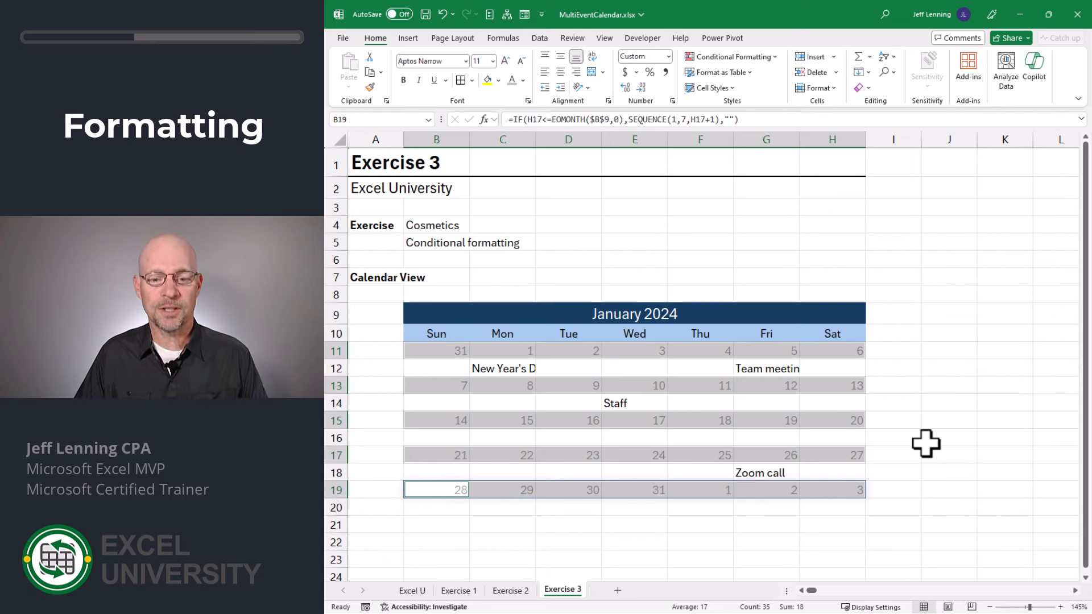
# Step: Create a Between highlight rule on the date rows with limits =$B$9 and =eomonth($B$9,0)
pyautogui.click(774, 57)
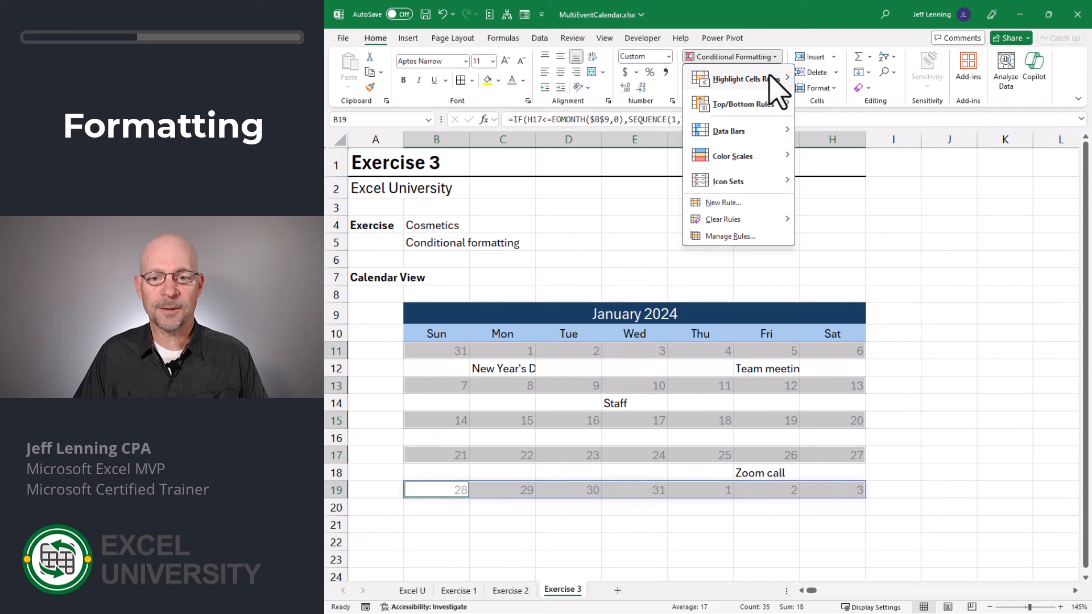
pyautogui.moveTo(770, 82)
pyautogui.click(843, 136)
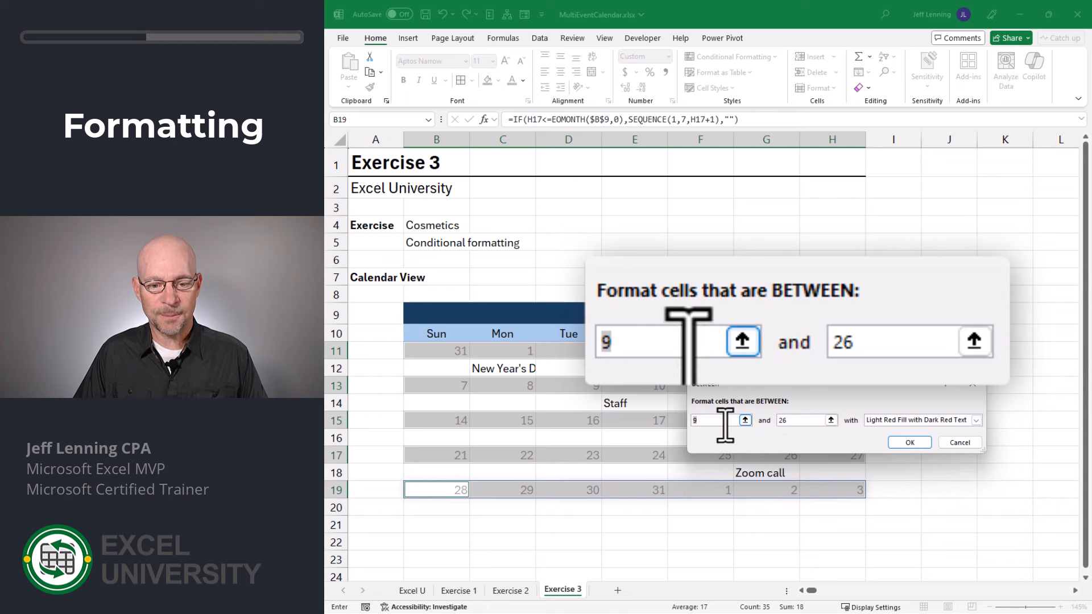
pyautogui.click(427, 313)
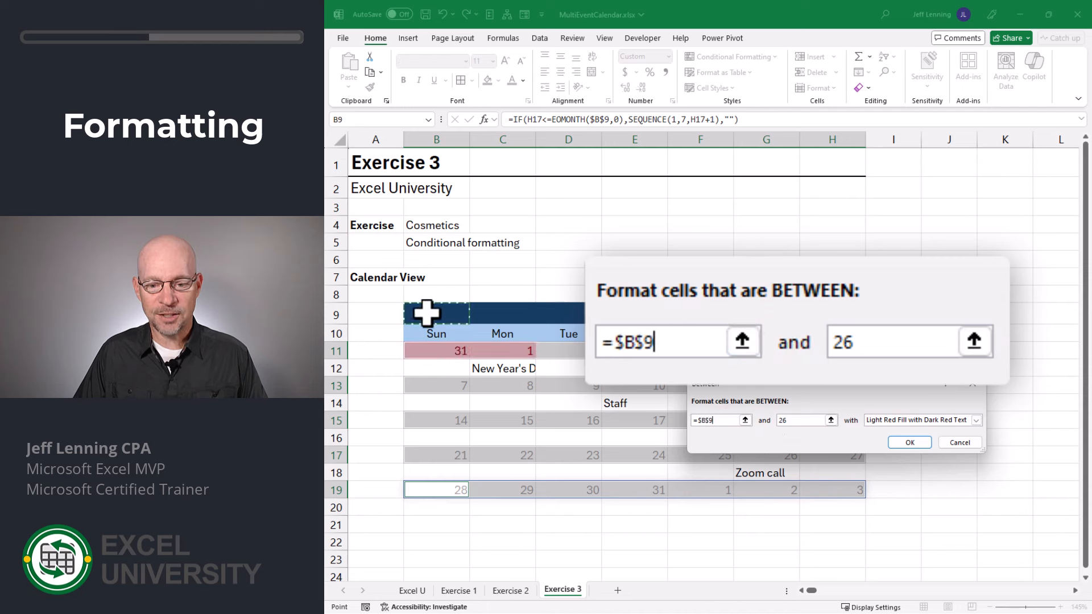
pyautogui.click(808, 422)
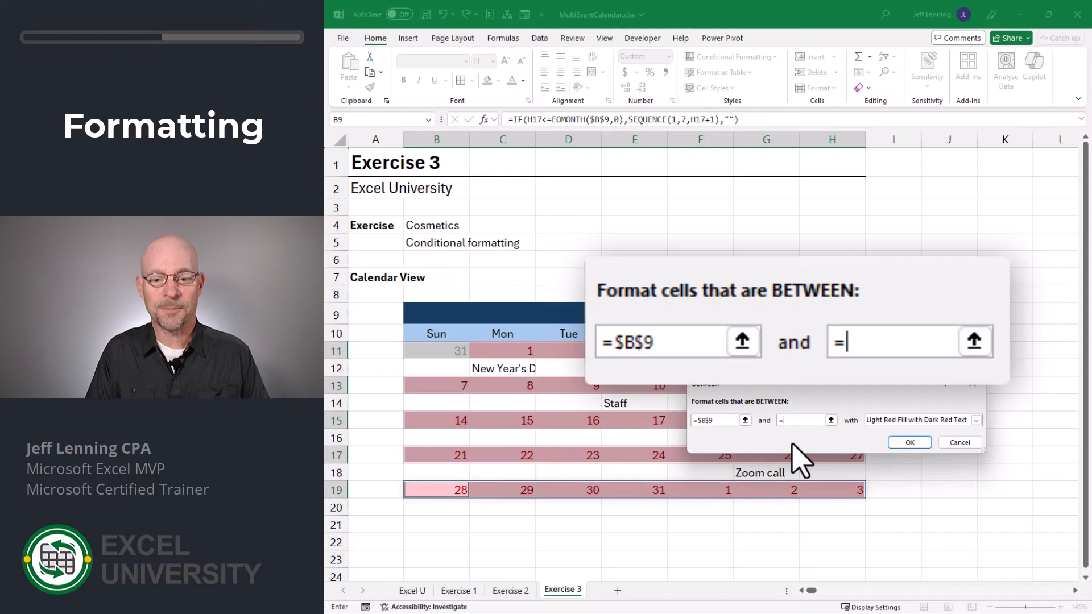
pyautogui.write('=eom')
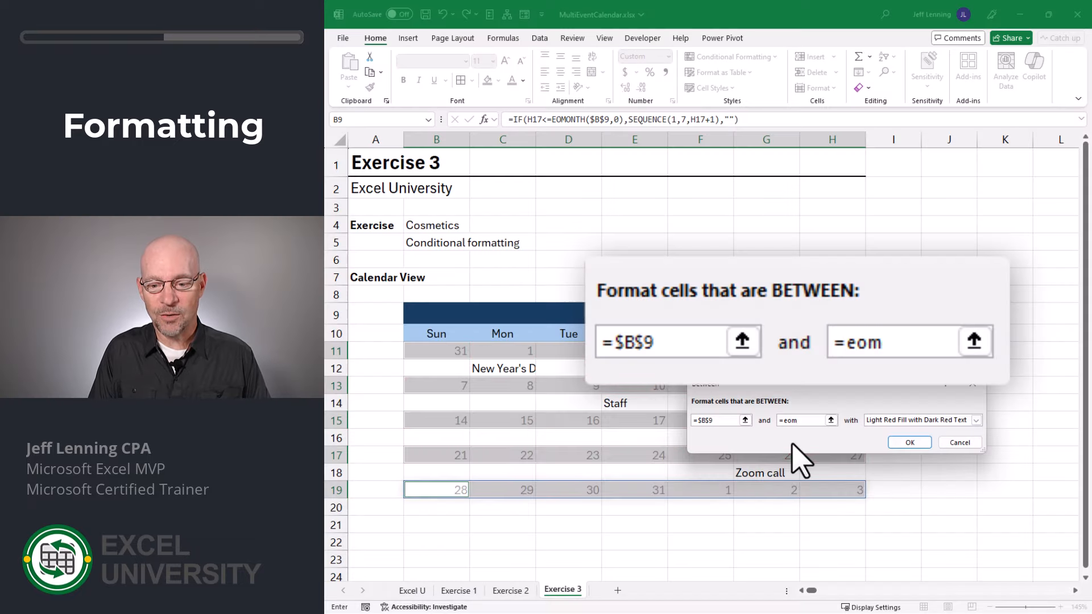
pyautogui.write('onth(')
pyautogui.click(435, 314)
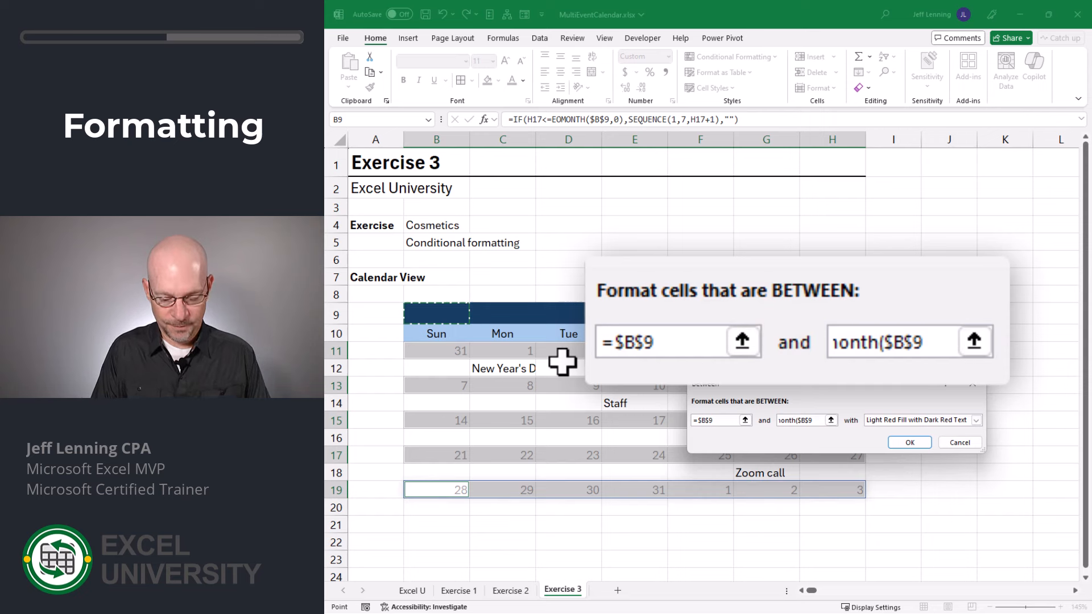
pyautogui.write(',0')
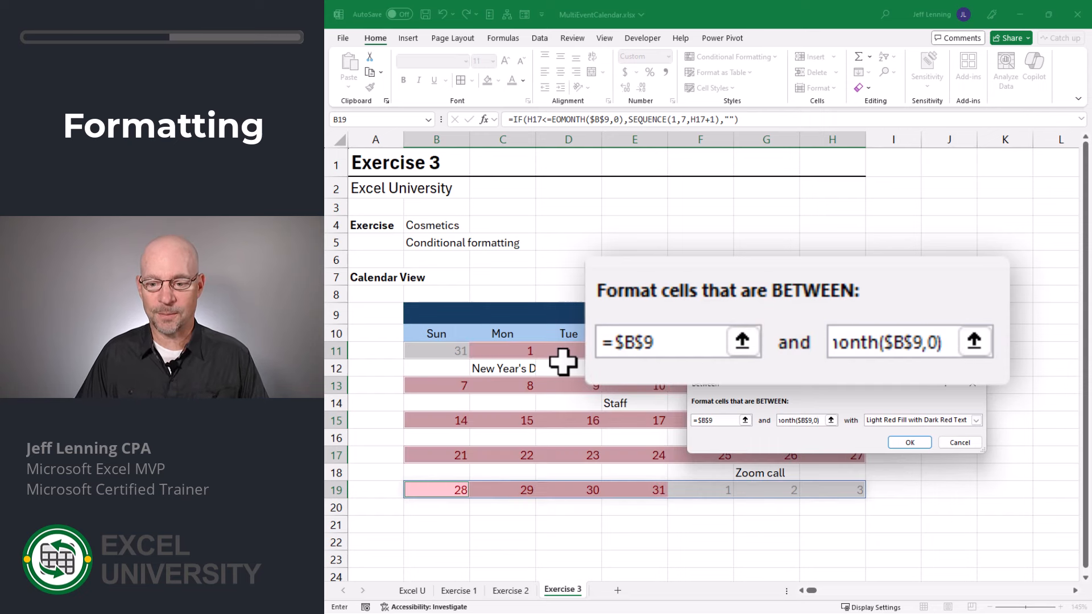
# Step: Give the Between rule a custom format with a bold black font and apply it to the date rows
pyautogui.click(885, 421)
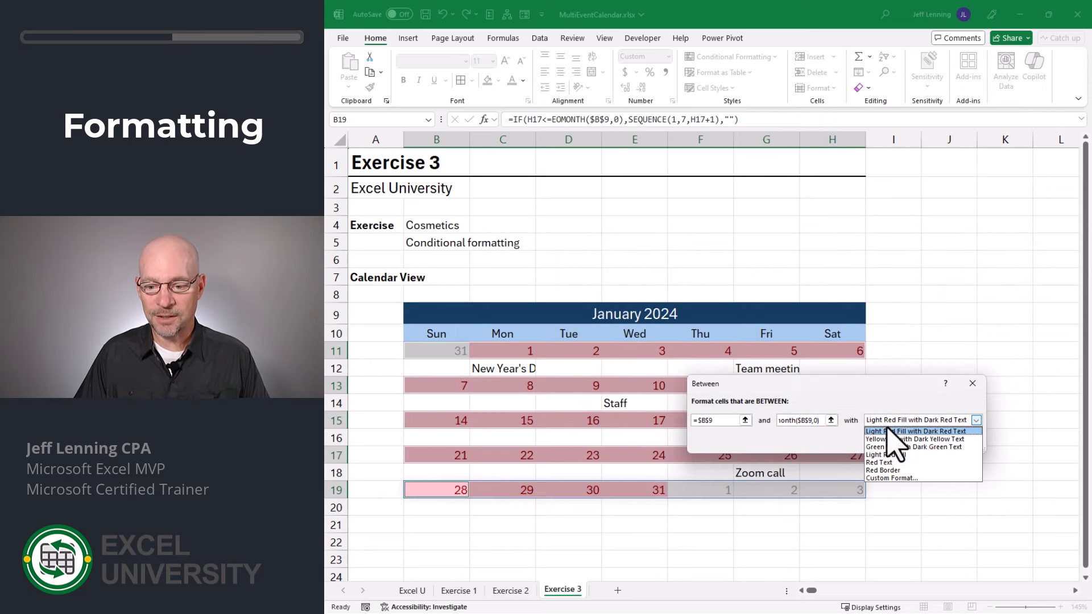
pyautogui.click(898, 478)
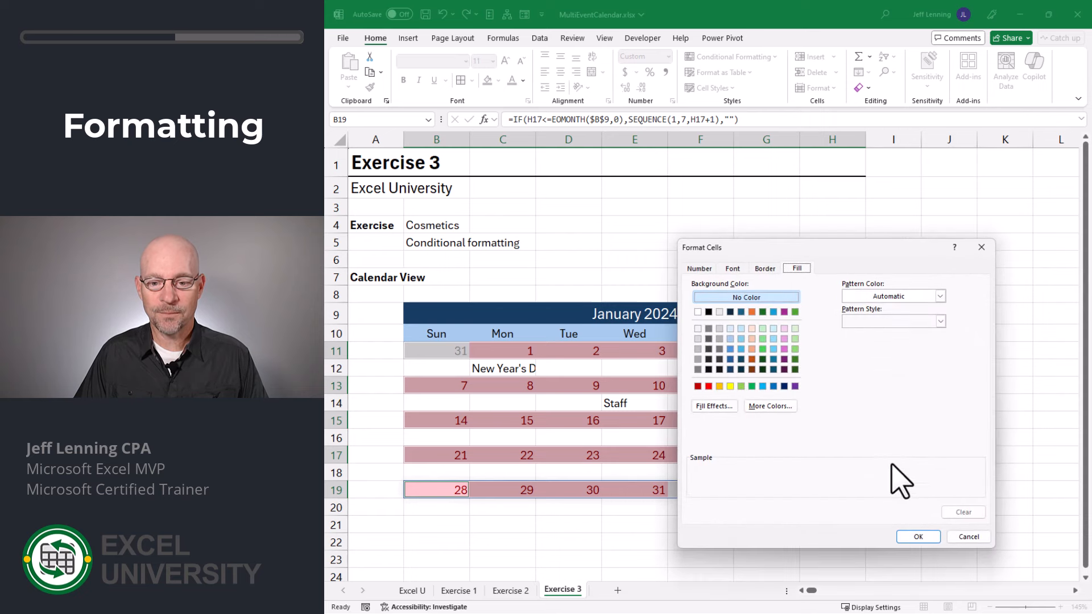
pyautogui.click(733, 268)
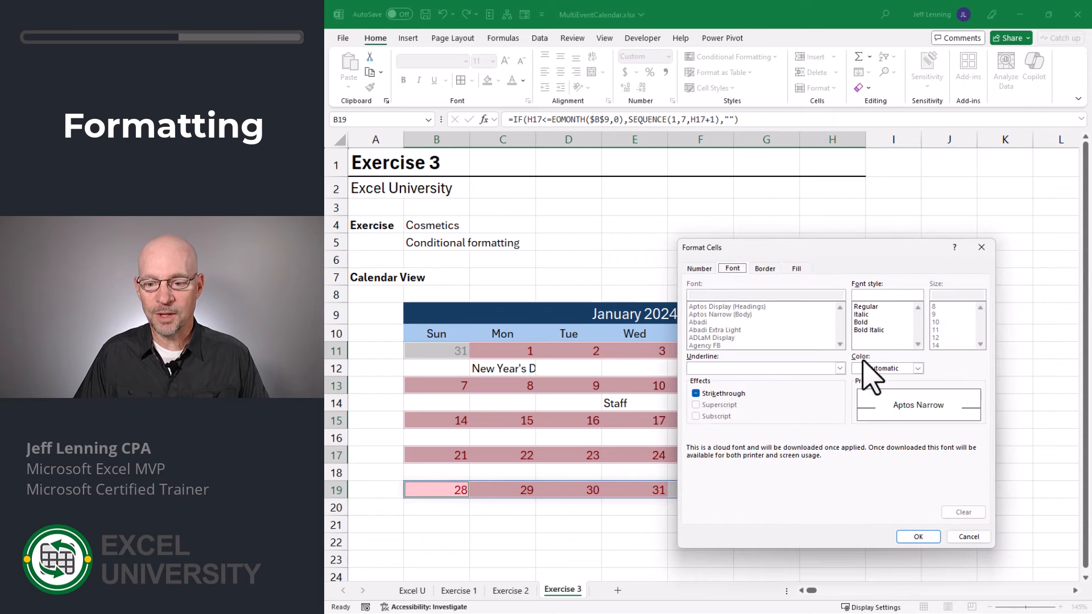
pyautogui.click(865, 322)
pyautogui.click(917, 369)
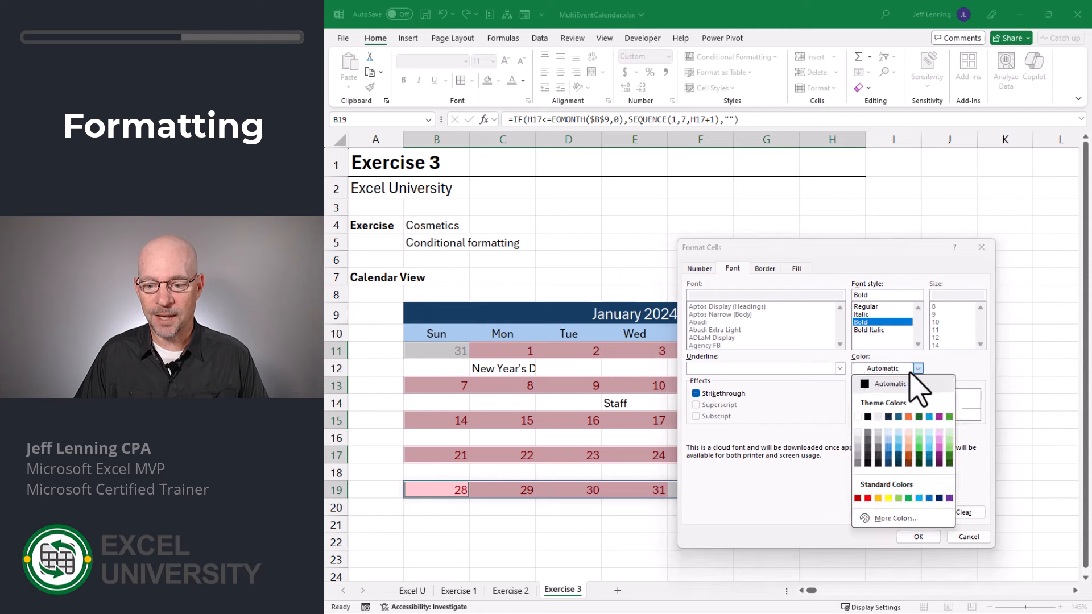
pyautogui.click(868, 417)
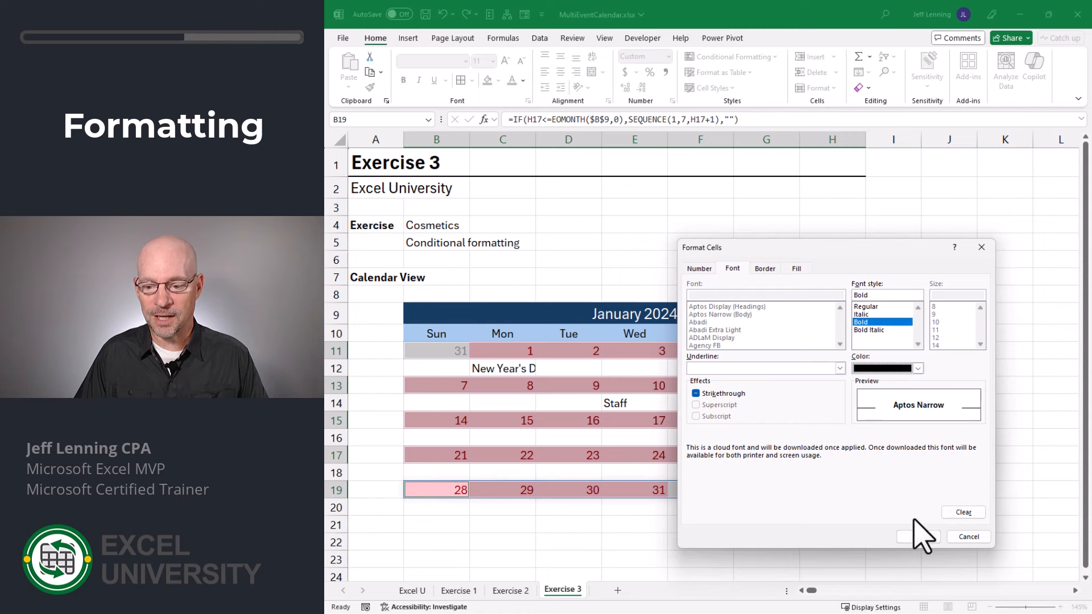
pyautogui.click(919, 536)
pyautogui.click(910, 442)
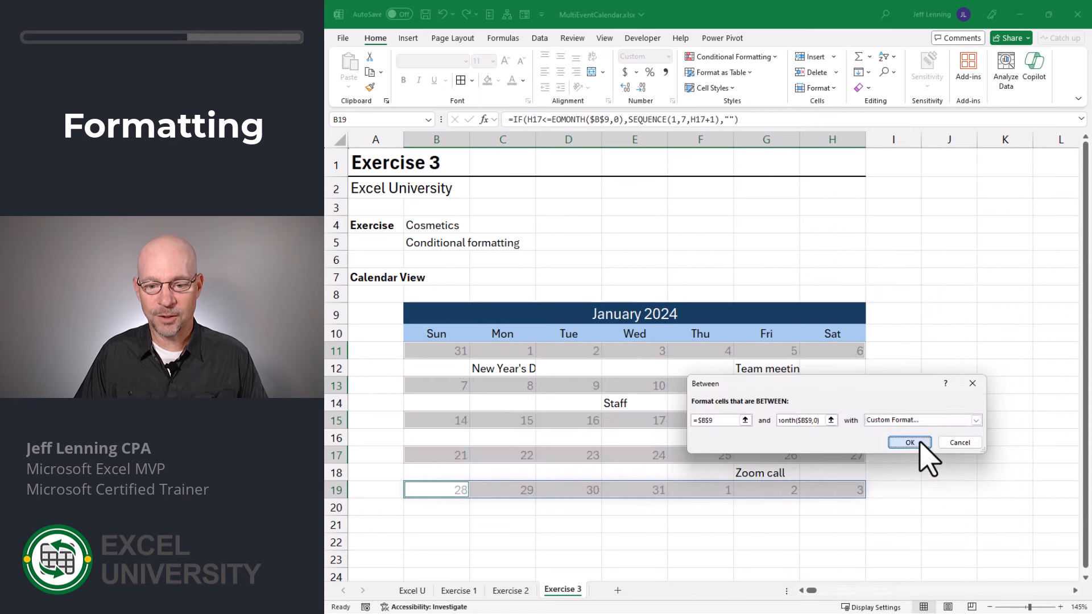
pyautogui.click(924, 397)
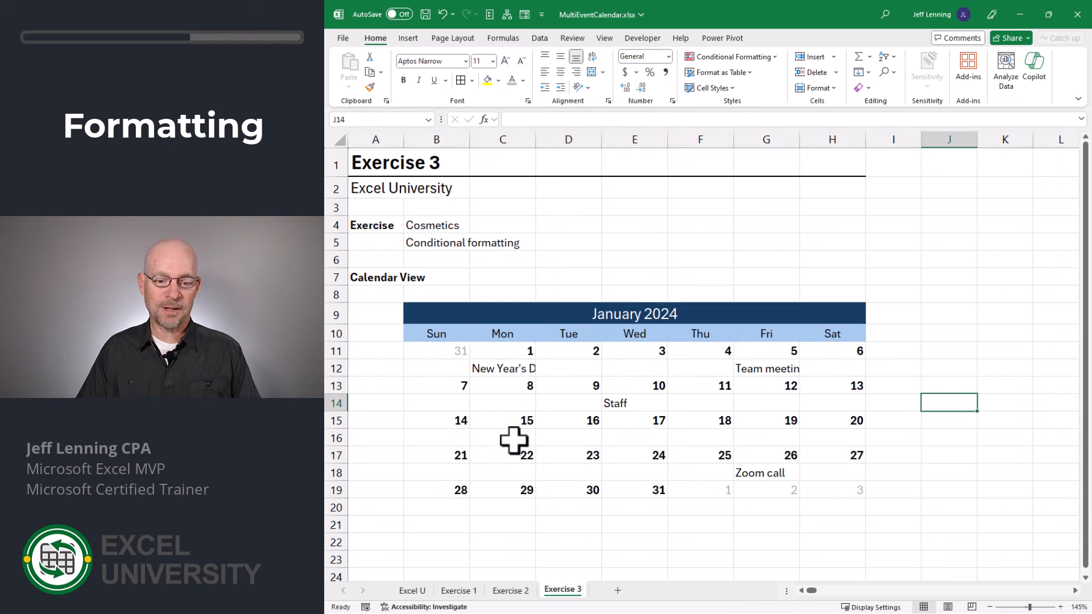
# Step: Set the row height of the event rows 12, 14, 16, 18 and 20 to 45
pyautogui.click(342, 369)
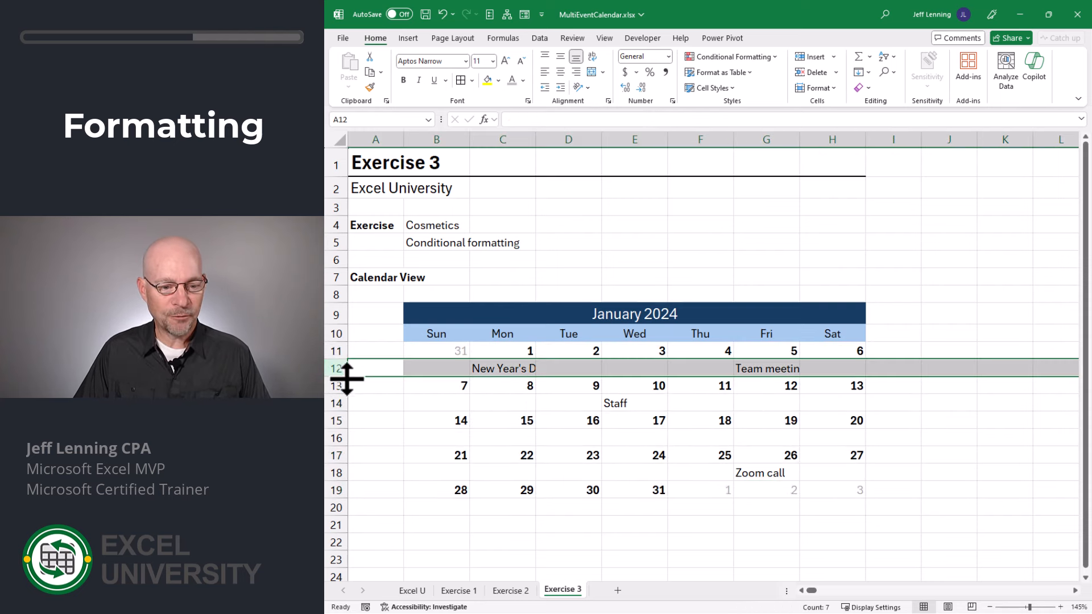
pyautogui.click(334, 404)
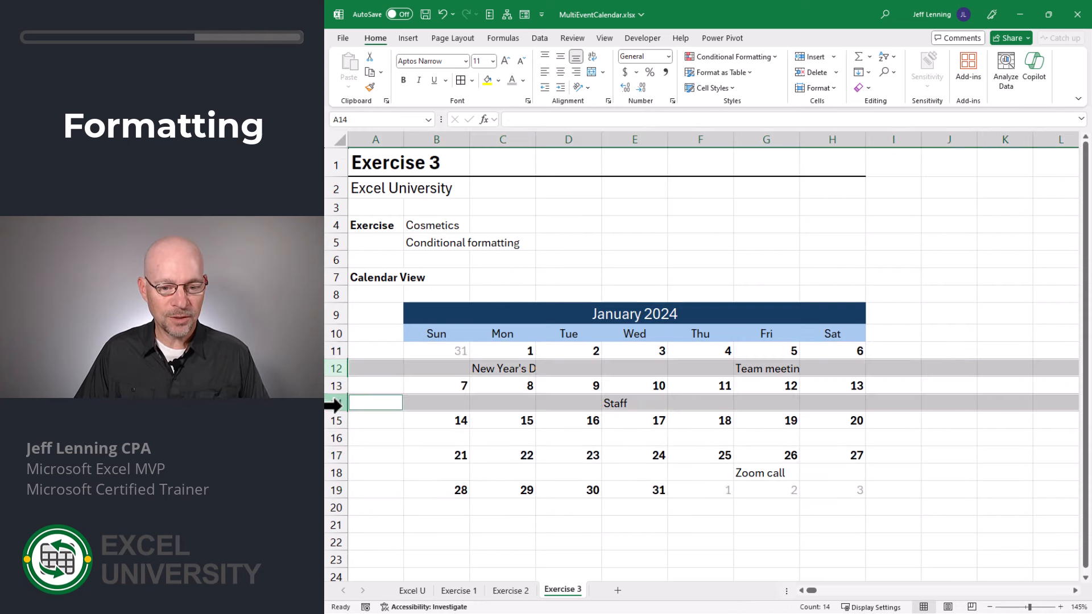
pyautogui.keyDown('ctrl'); pyautogui.click(341, 436); pyautogui.keyUp('ctrl')
pyautogui.keyDown('ctrl'); pyautogui.click(336, 472); pyautogui.keyUp('ctrl')
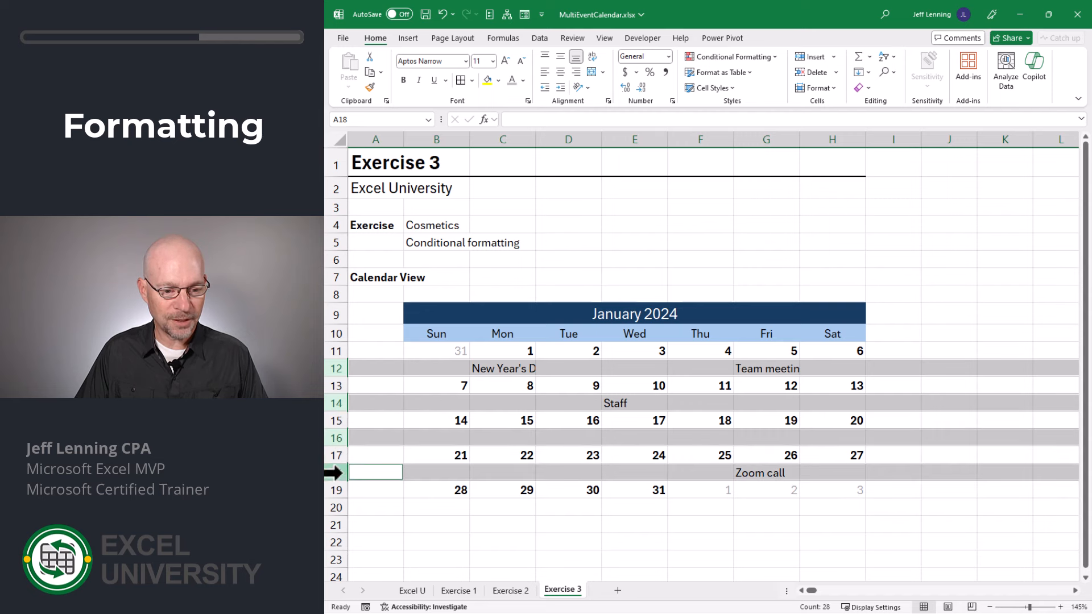
pyautogui.keyDown('ctrl'); pyautogui.click(335, 507); pyautogui.keyUp('ctrl')
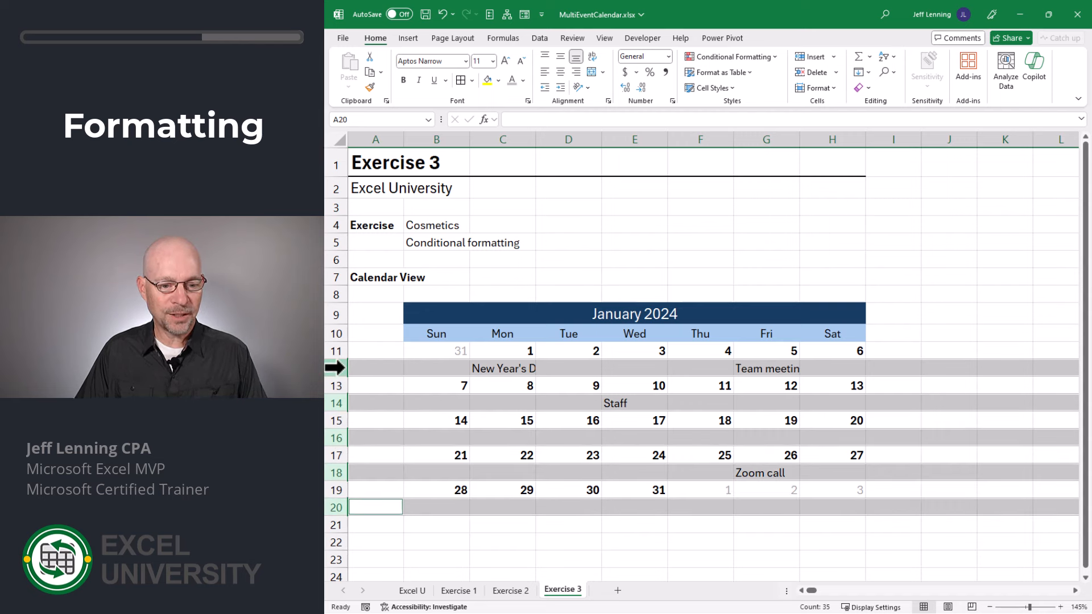
pyautogui.rightClick(334, 368)
pyautogui.click(374, 337)
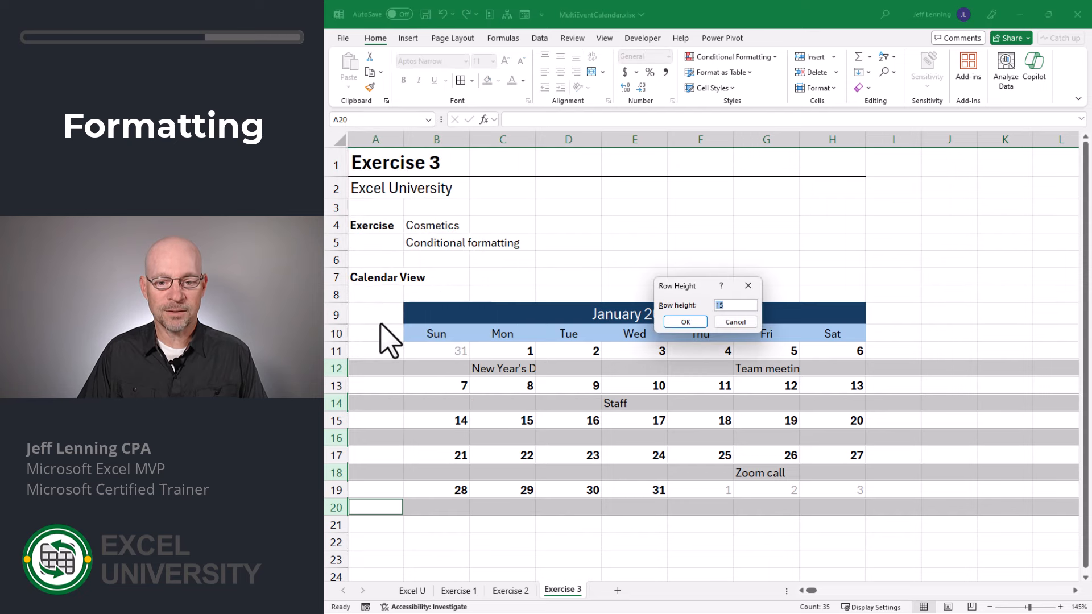
pyautogui.write('45')
pyautogui.click(686, 322)
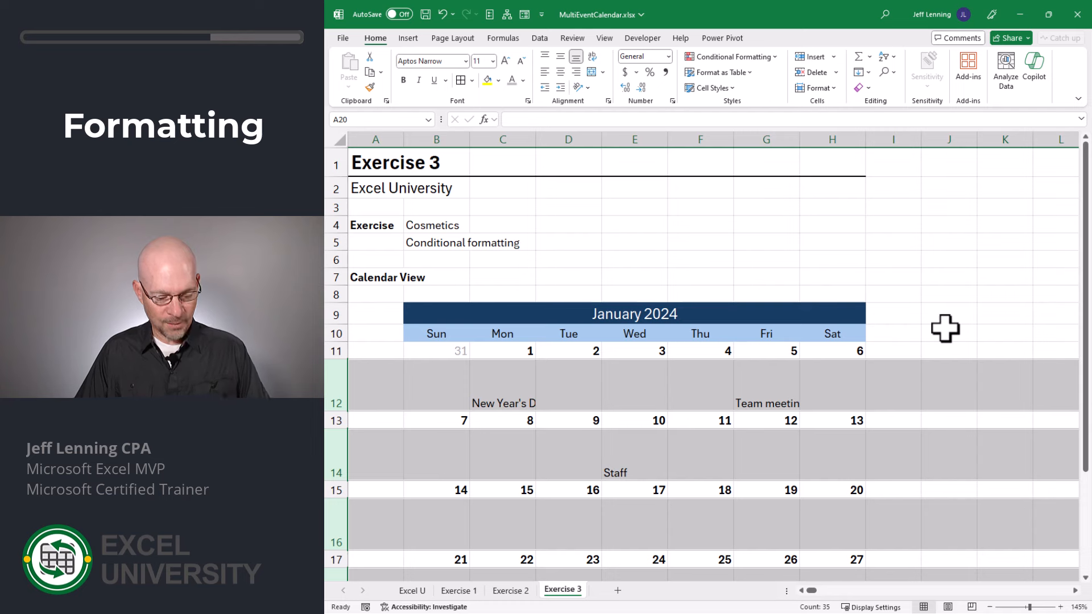
# Step: Align the text in the selected event rows vertically to Top and turn on Wrap text
pyautogui.scroll(-4, 945, 328)
pyautogui.hotkey('ctrl', '1')
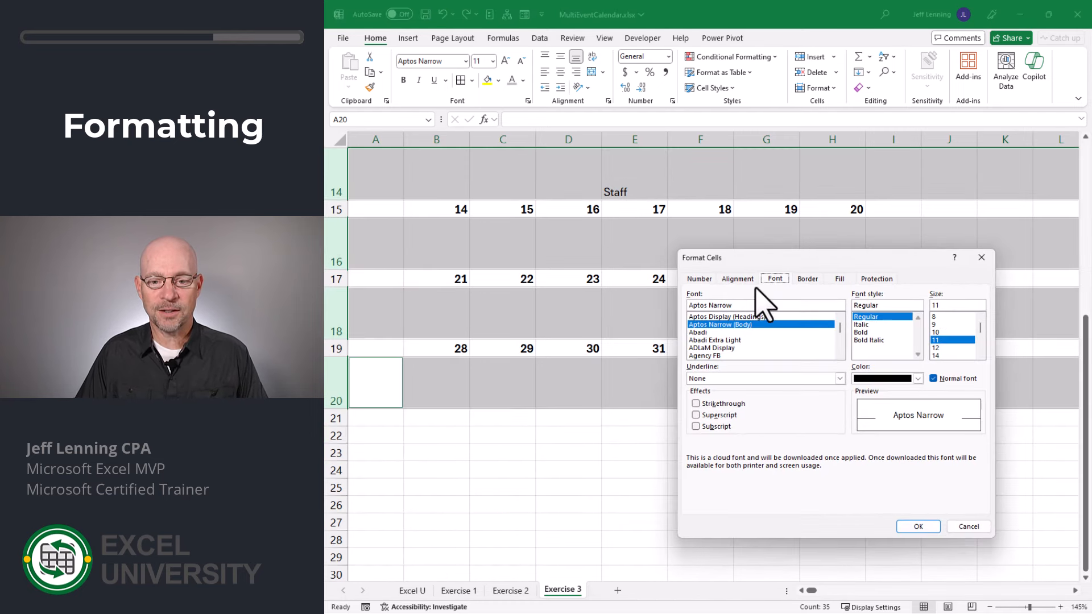
pyautogui.click(737, 279)
pyautogui.click(774, 342)
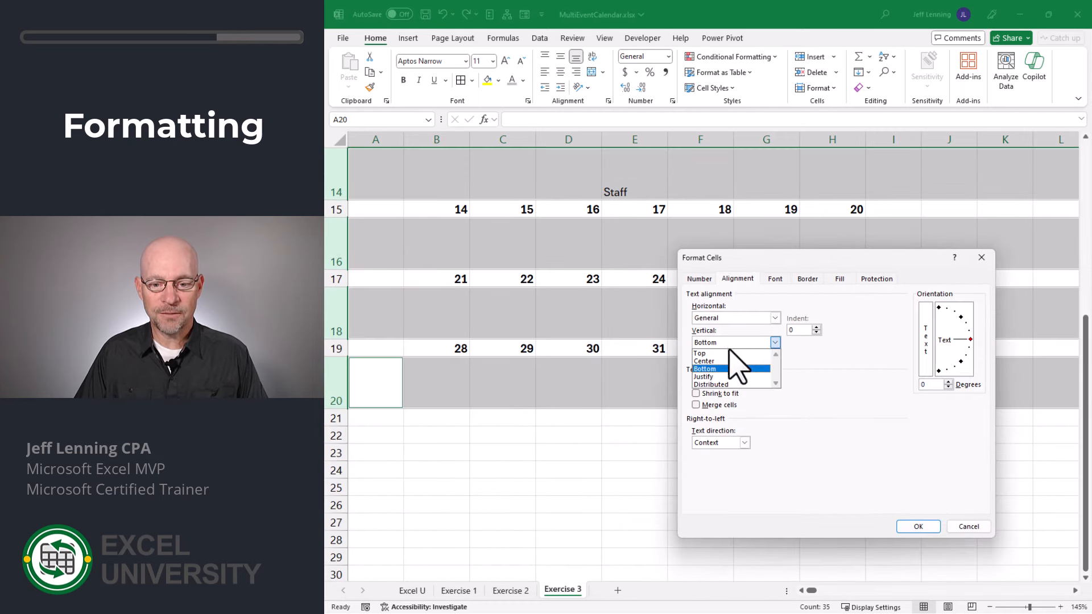
pyautogui.click(729, 353)
pyautogui.click(696, 382)
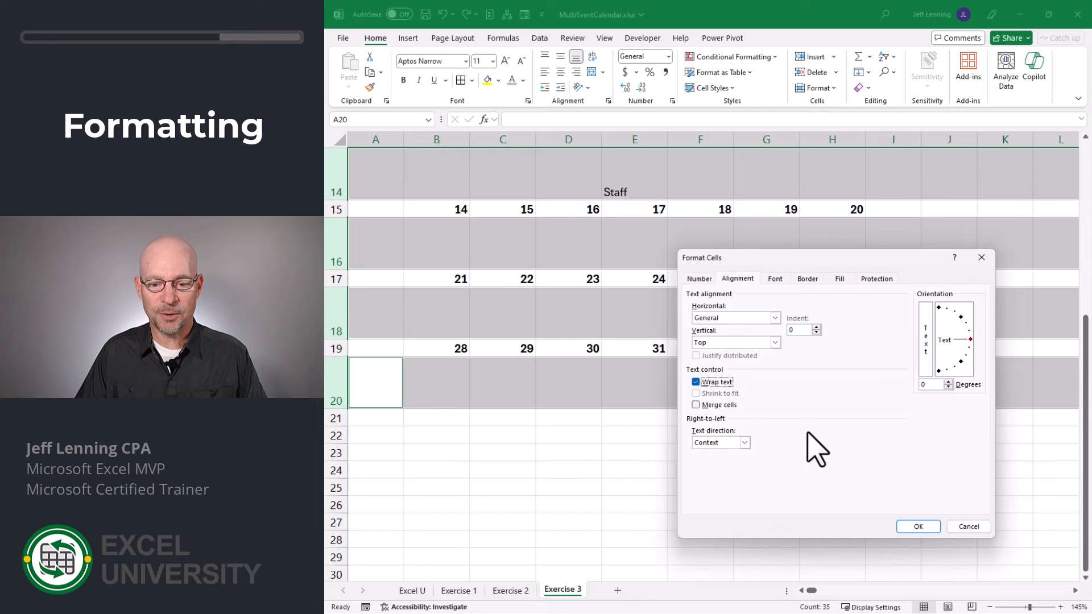
pyautogui.click(917, 527)
pyautogui.scroll(3, 884, 438)
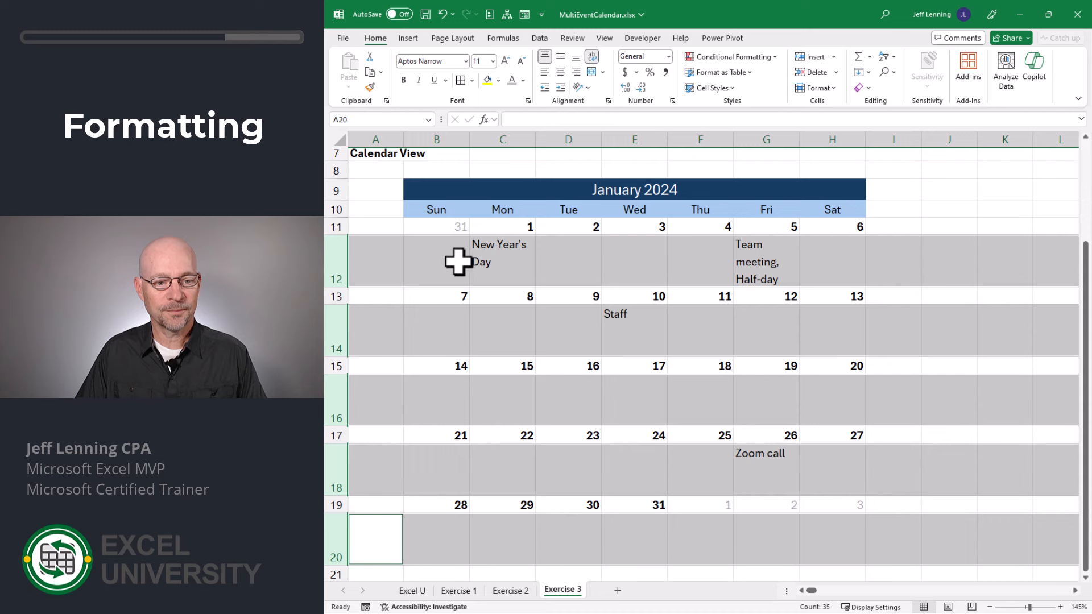
# Step: Add gray left, inside vertical, right and bottom borders to the event cells in columns B to H of rows 12, 14, 16, 18 and 20
pyautogui.moveTo(459, 261); pyautogui.dragTo(821, 260)
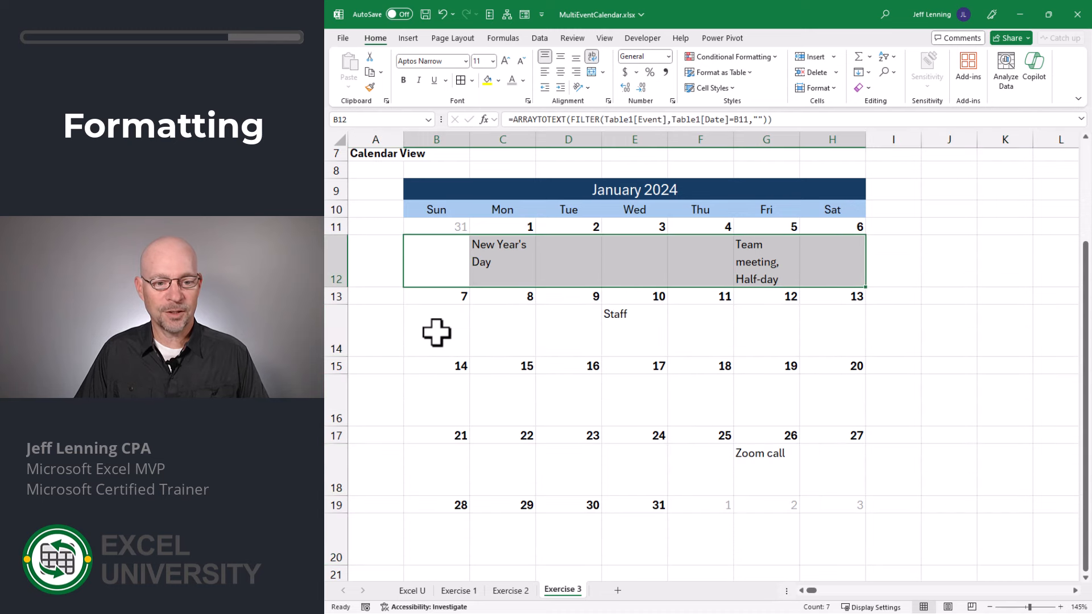
pyautogui.moveTo(434, 332); pyautogui.dragTo(827, 332)
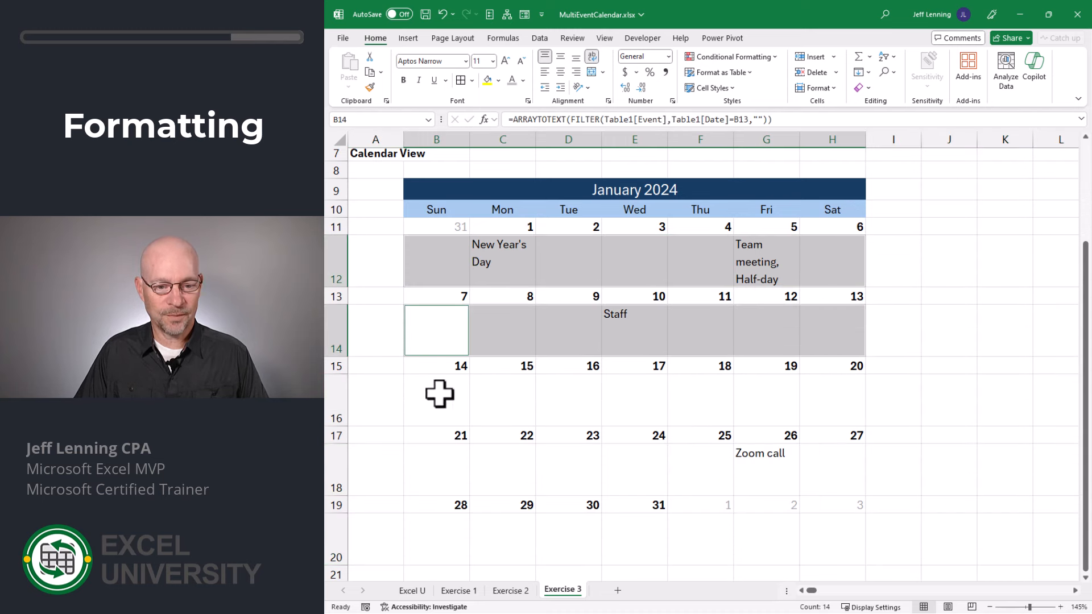
pyautogui.moveTo(438, 390); pyautogui.dragTo(809, 390)
pyautogui.moveTo(438, 463); pyautogui.dragTo(841, 463)
pyautogui.moveTo(452, 537); pyautogui.dragTo(804, 536)
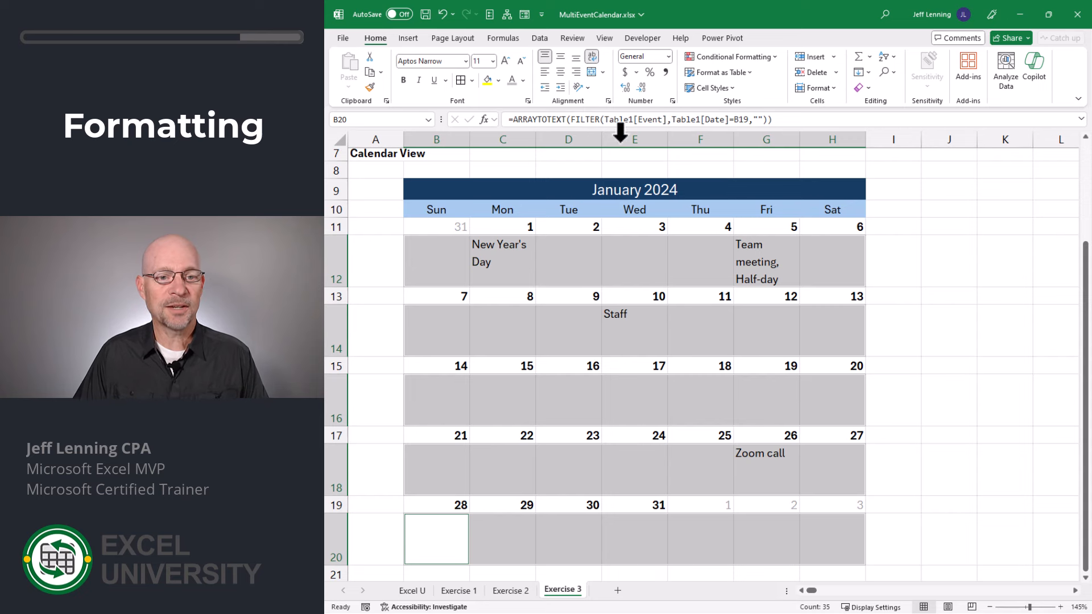
pyautogui.click(473, 80)
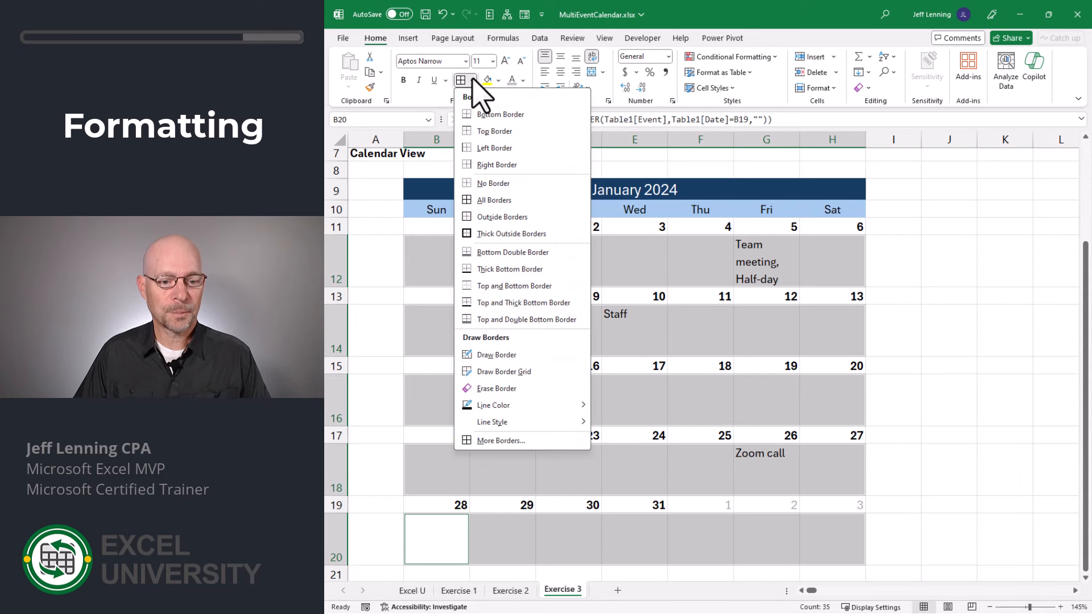
pyautogui.click(503, 441)
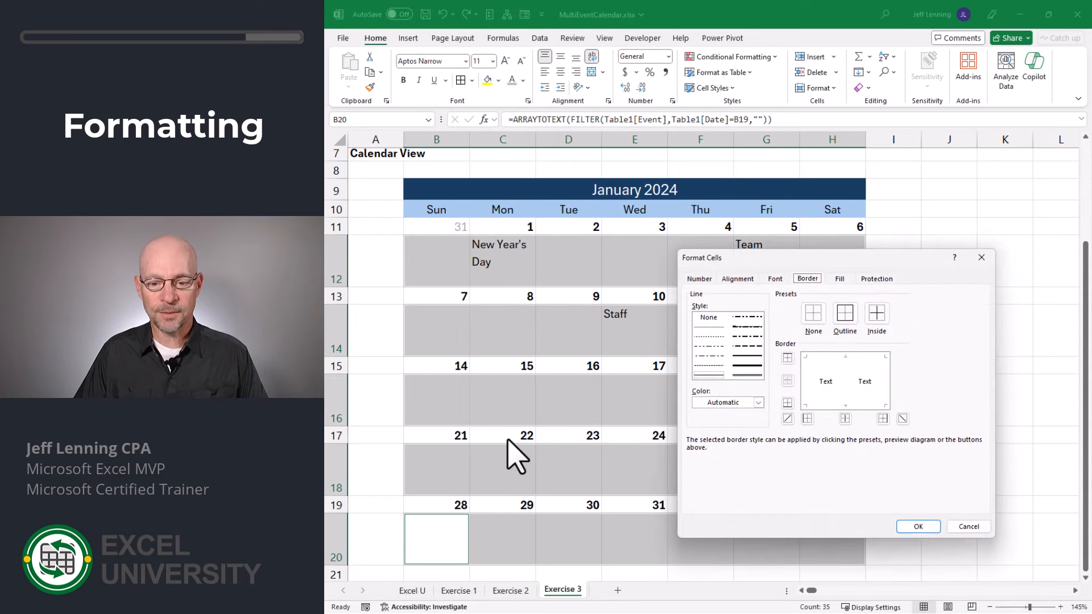
pyautogui.click(758, 402)
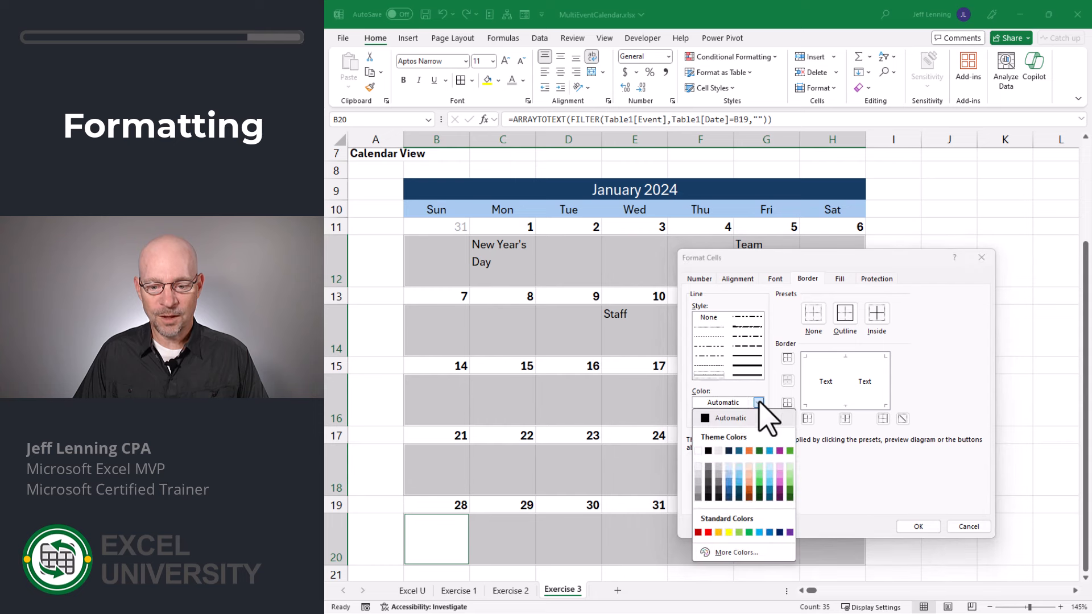
pyautogui.click(698, 497)
pyautogui.click(807, 419)
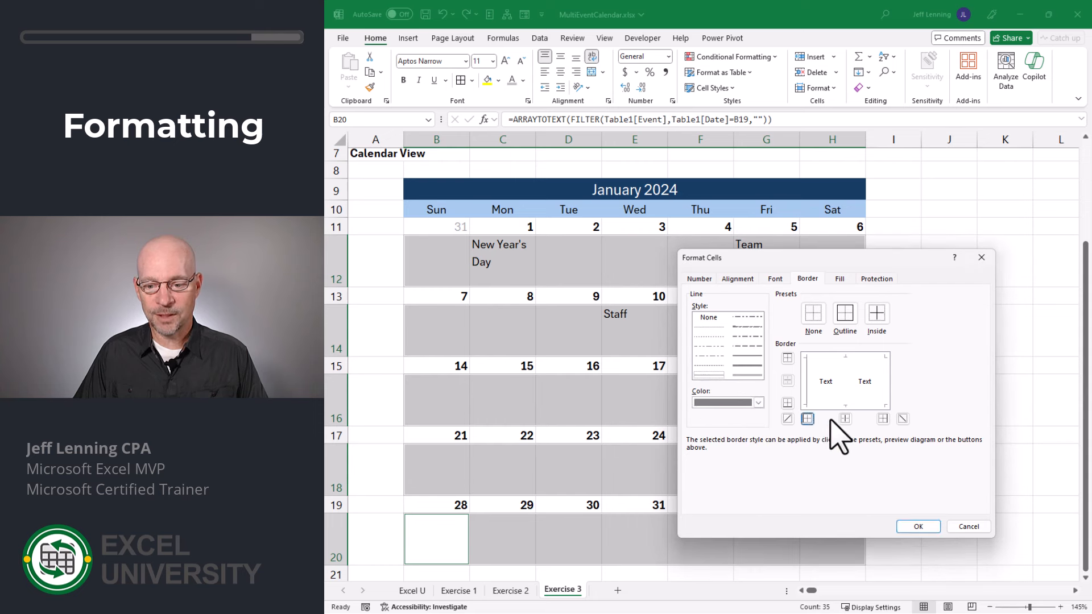
pyautogui.click(845, 419)
pyautogui.click(882, 419)
pyautogui.click(787, 403)
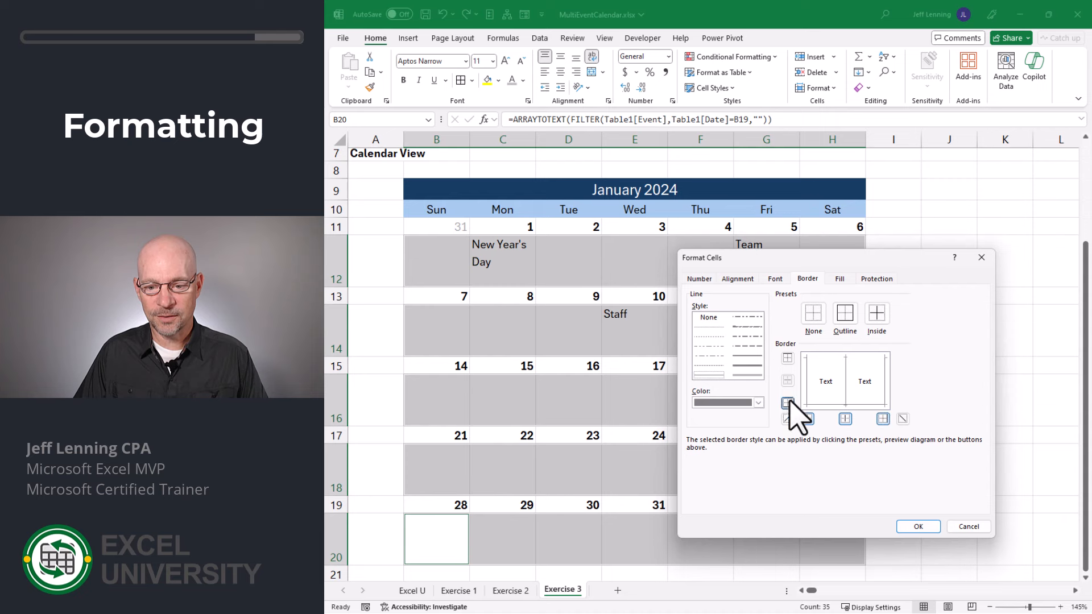
pyautogui.click(918, 526)
pyautogui.click(923, 367)
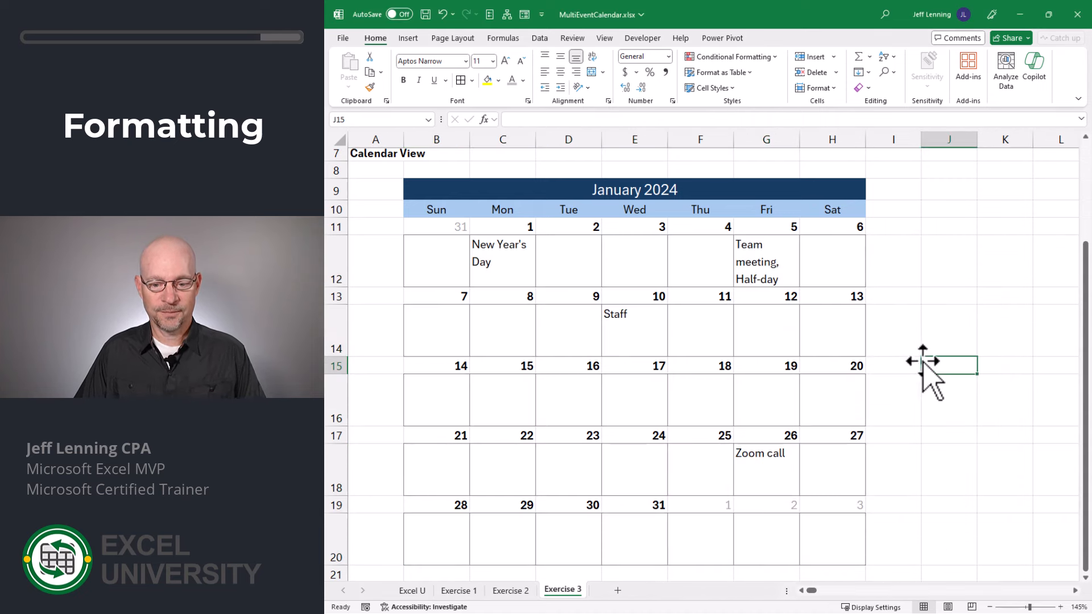
# Step: Change the calendar start date in B9 to 2/1/24 and check the February dates and events
pyautogui.scroll(2, 930, 364)
pyautogui.scroll(1, 931, 364)
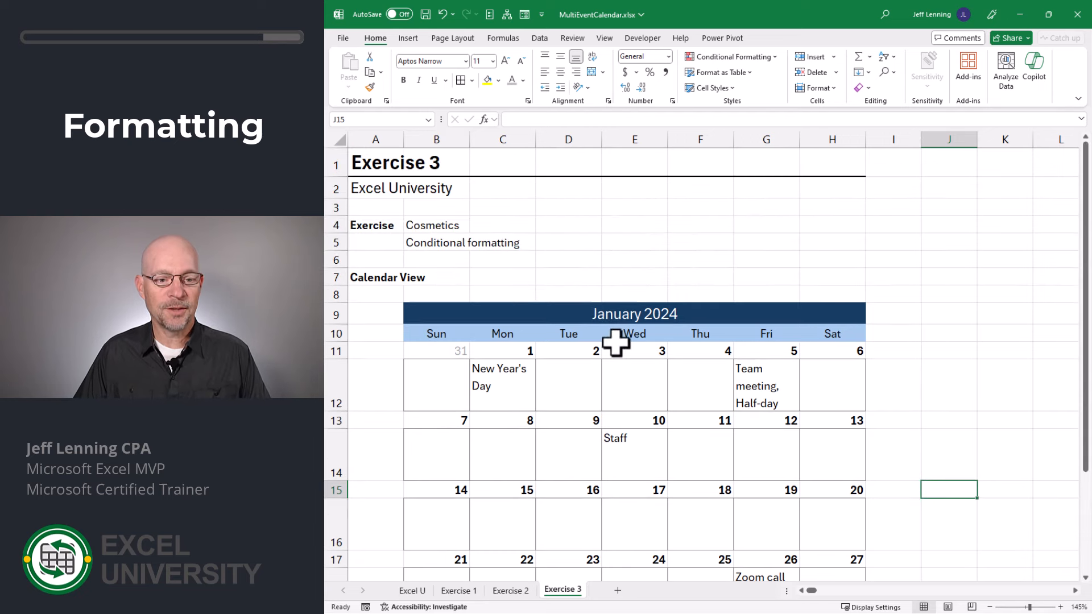
pyautogui.click(409, 312)
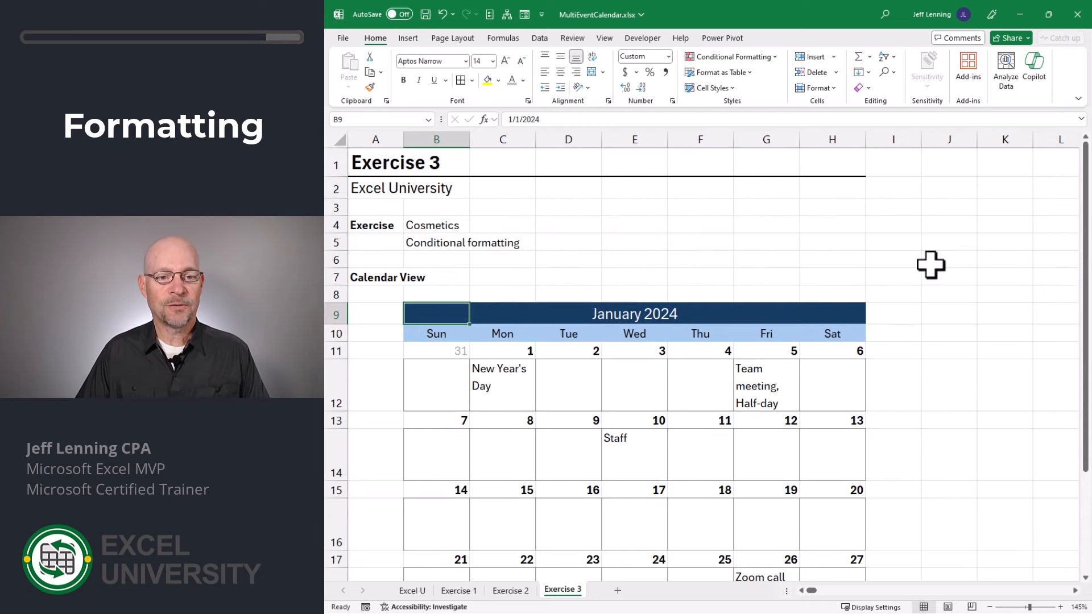
pyautogui.write('2/1/')
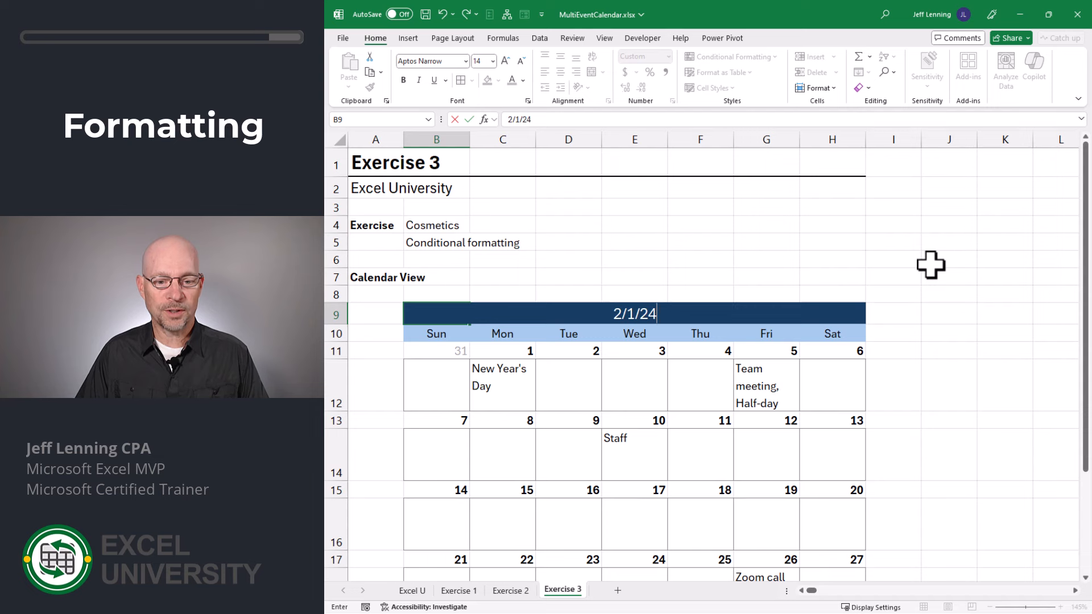
pyautogui.press('Return')
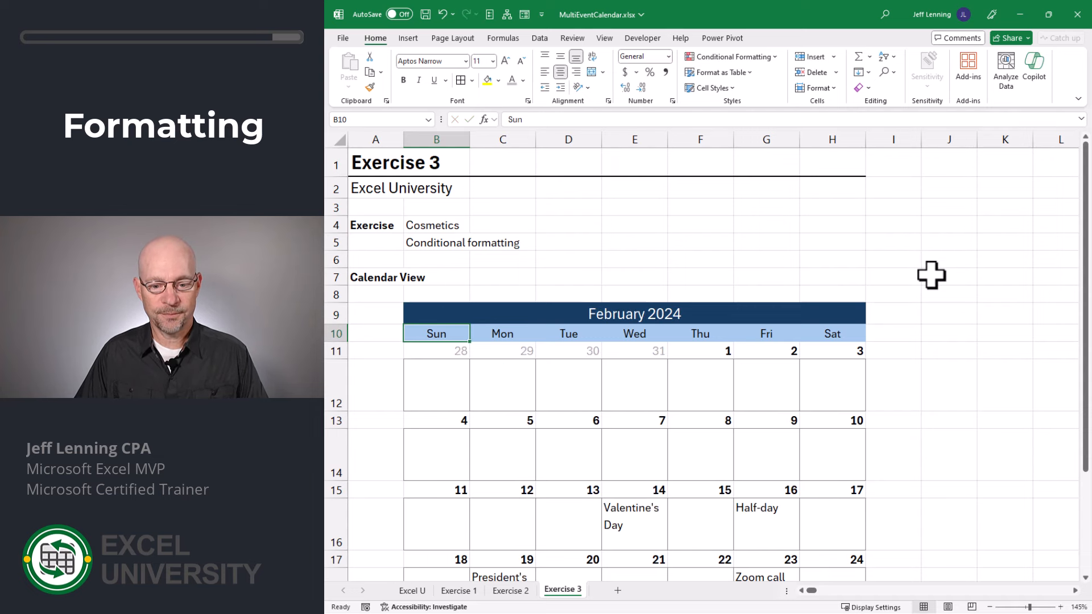
pyautogui.scroll(-2, 931, 276)
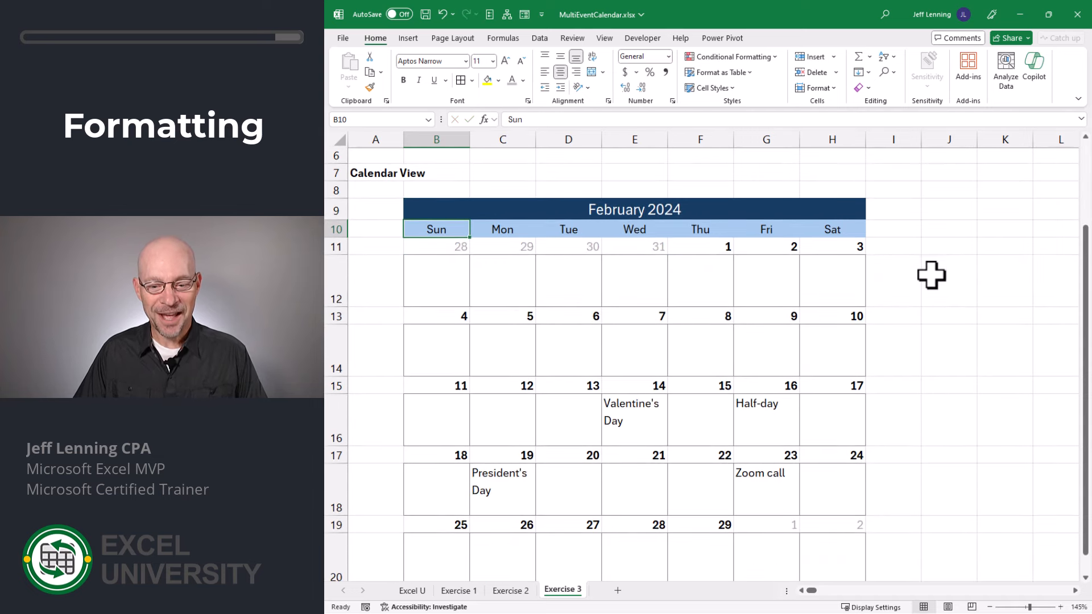
# Step: Change the month in B9 to March 2024 and check the calendar's dates and events
pyautogui.scroll(2, 931, 275)
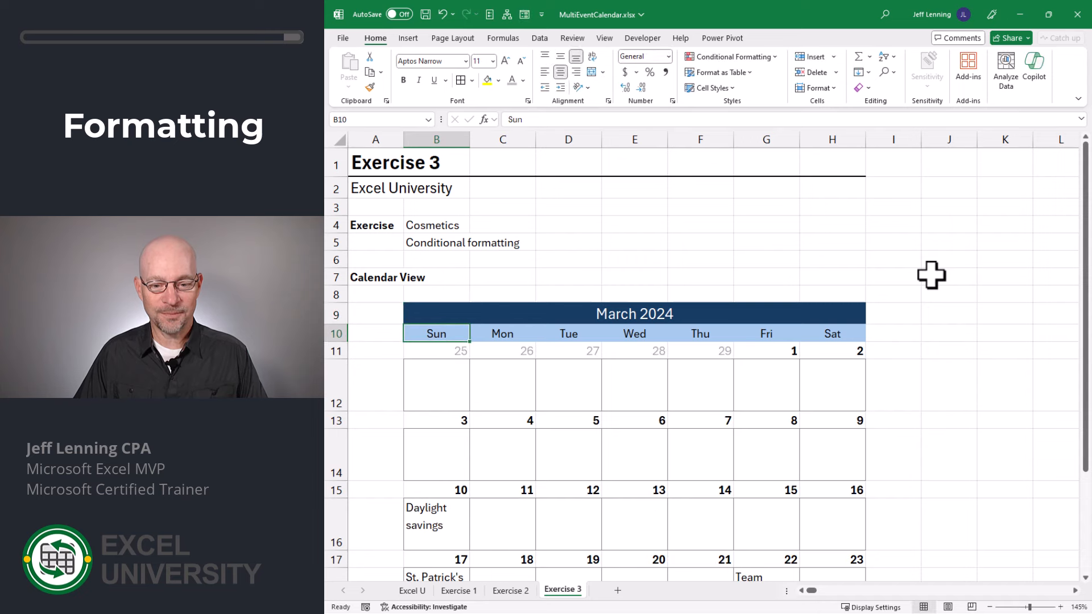
pyautogui.scroll(-2, 931, 276)
pyautogui.scroll(2, 931, 275)
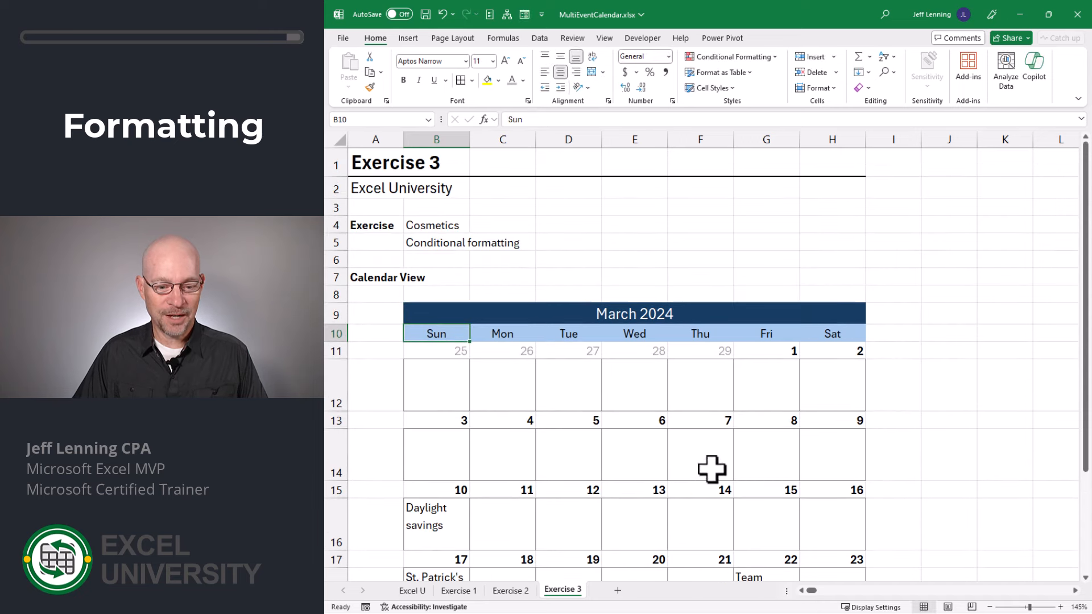